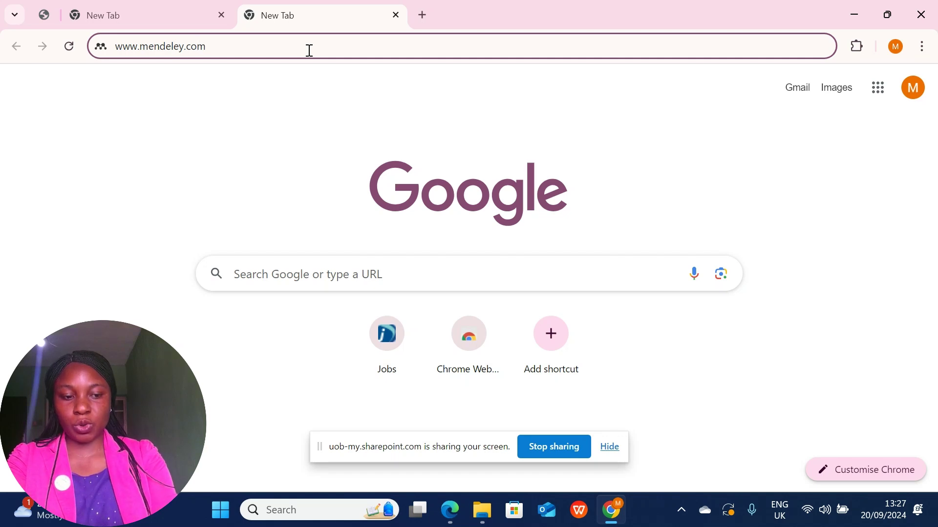
pyautogui.press('Return')
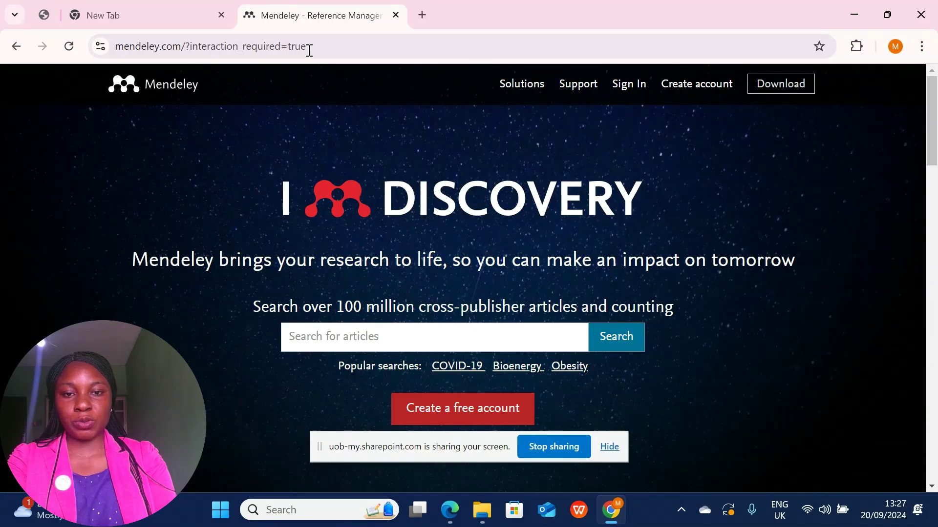
# Start downloading the Mendeley Reference Manager Windows installer, then pause it at 5.5/172 MB.
pyautogui.click(776, 87)
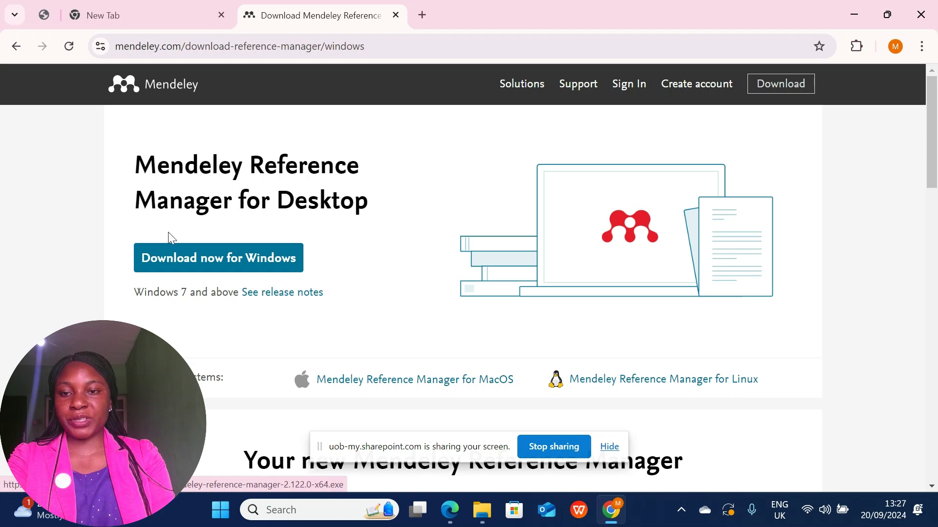
pyautogui.click(196, 265)
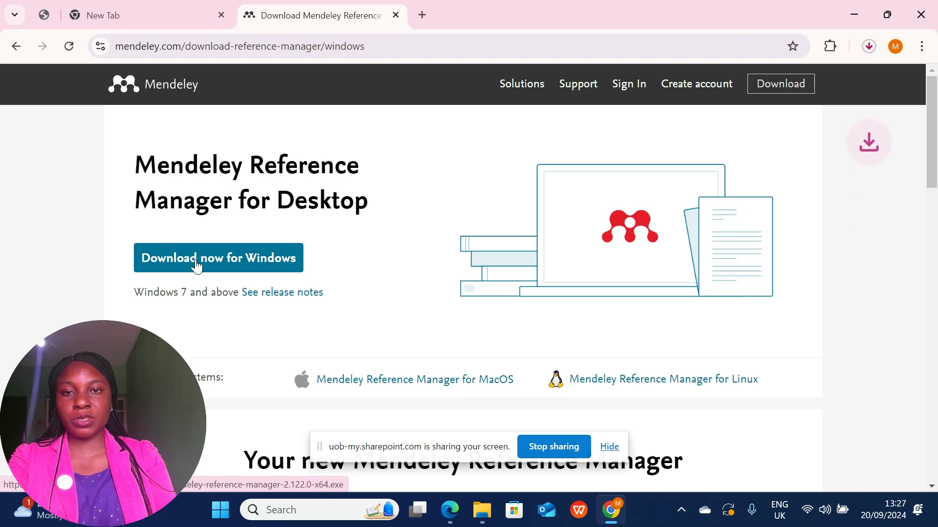
pyautogui.click(870, 48)
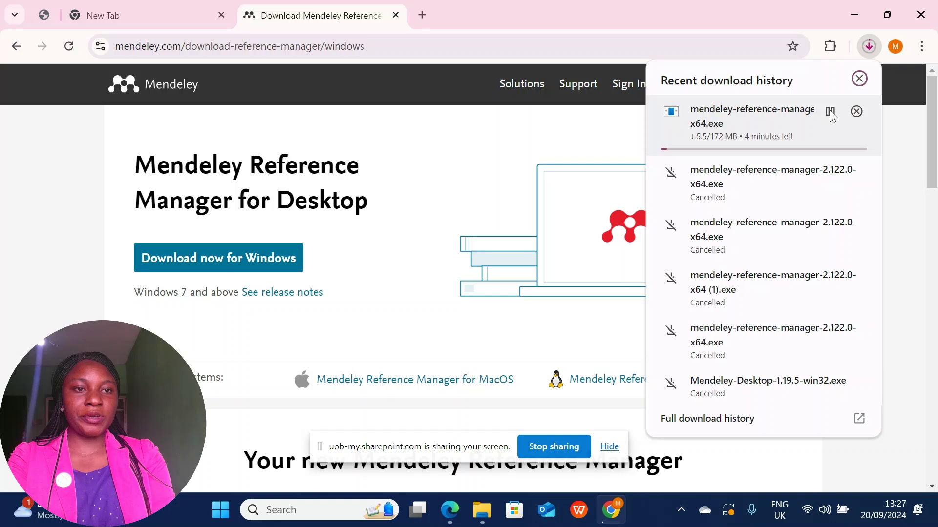
pyautogui.click(829, 112)
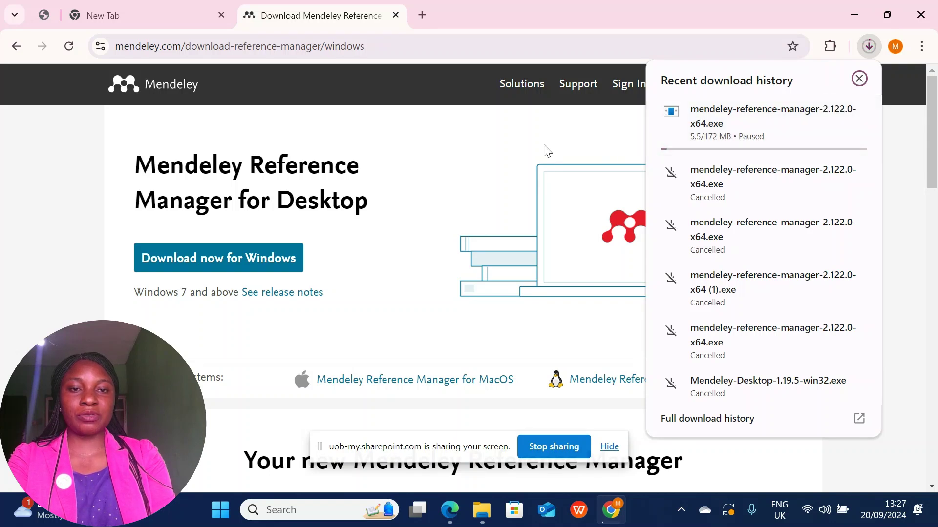
pyautogui.moveTo(647, 135)
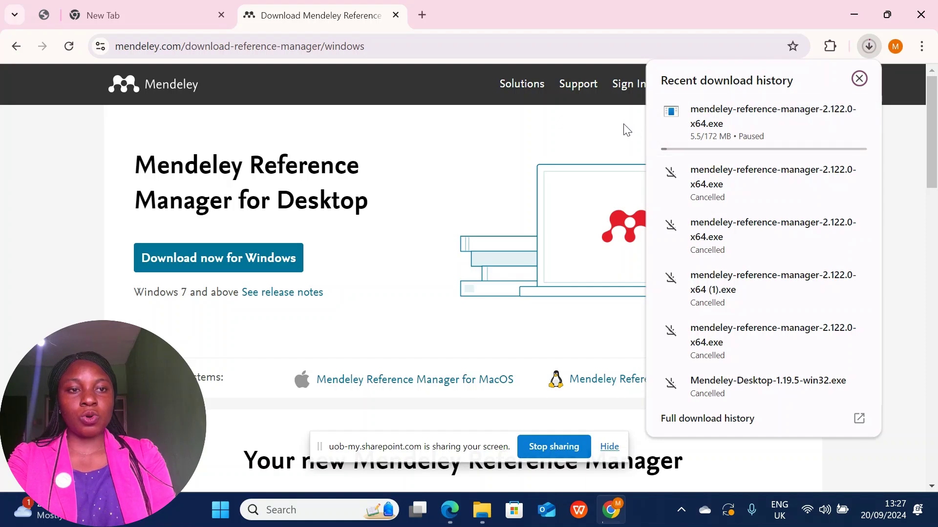
pyautogui.moveTo(787, 115)
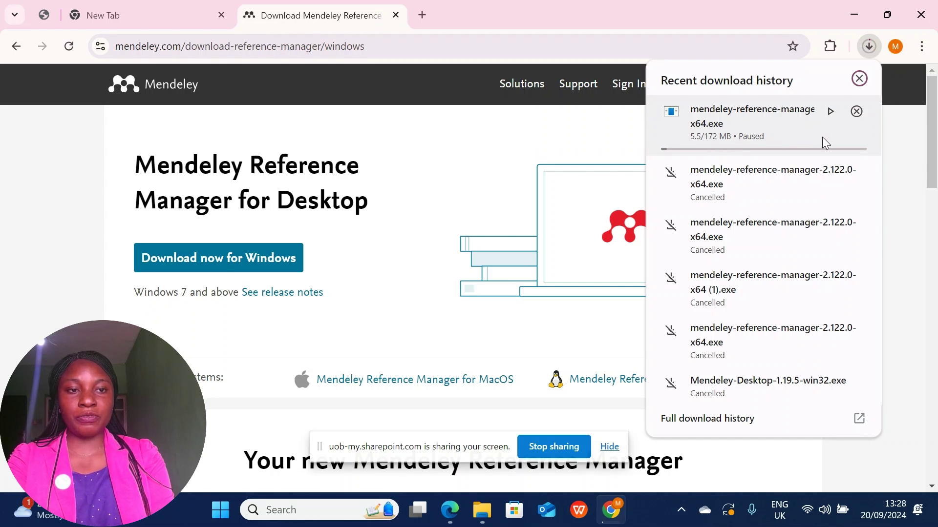
pyautogui.click(566, 131)
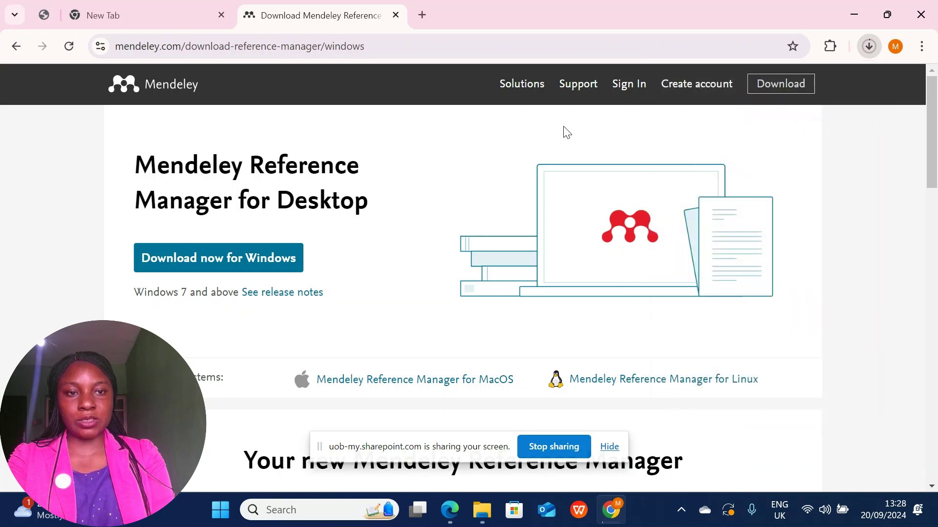
pyautogui.click(337, 510)
pyautogui.write('w')
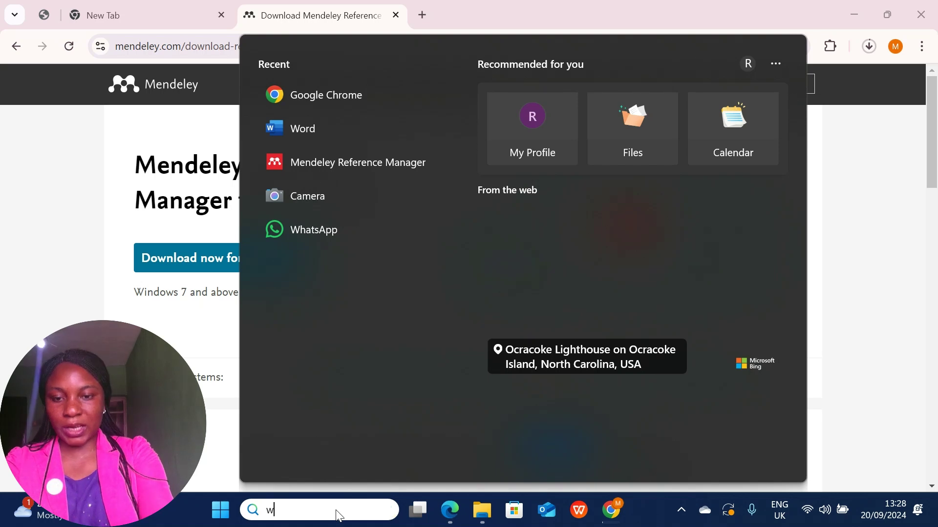
pyautogui.press('BackSpace')
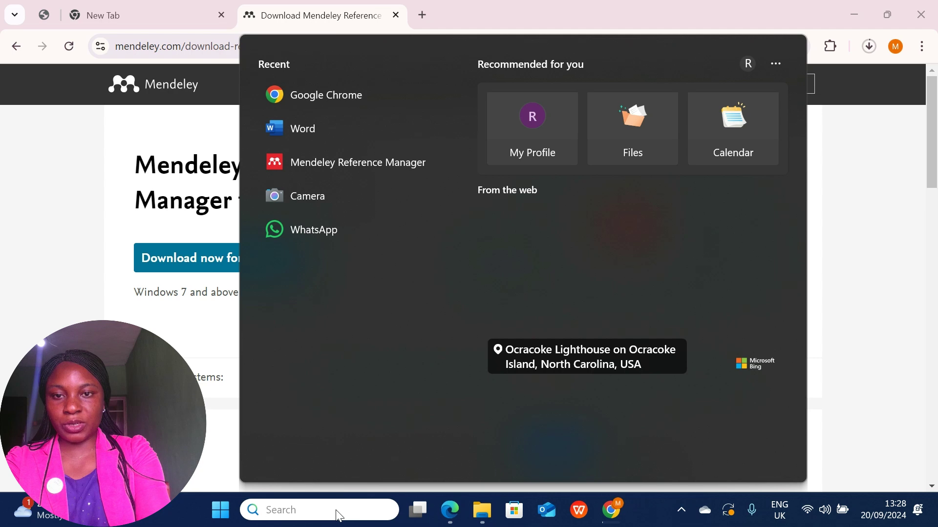
pyautogui.write('w')
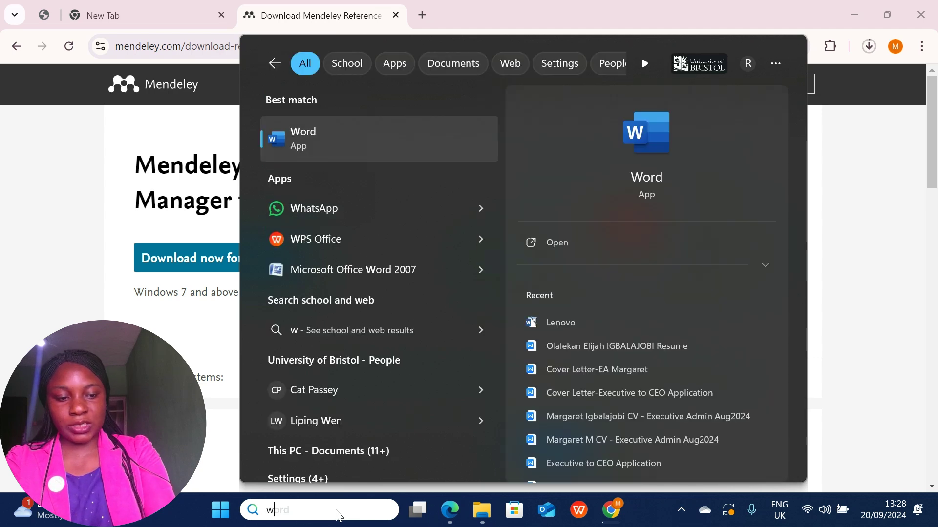
pyautogui.press('BackSpace')
pyautogui.write('me')
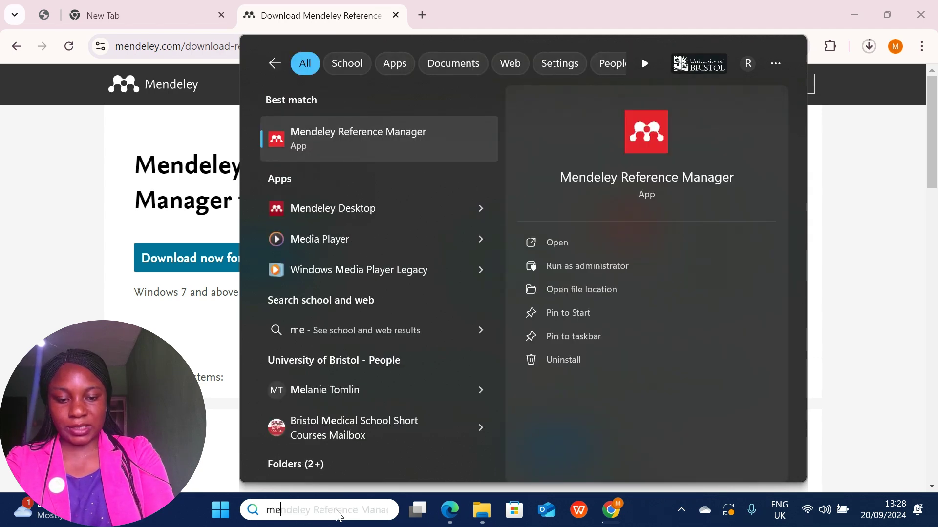
pyautogui.write('n')
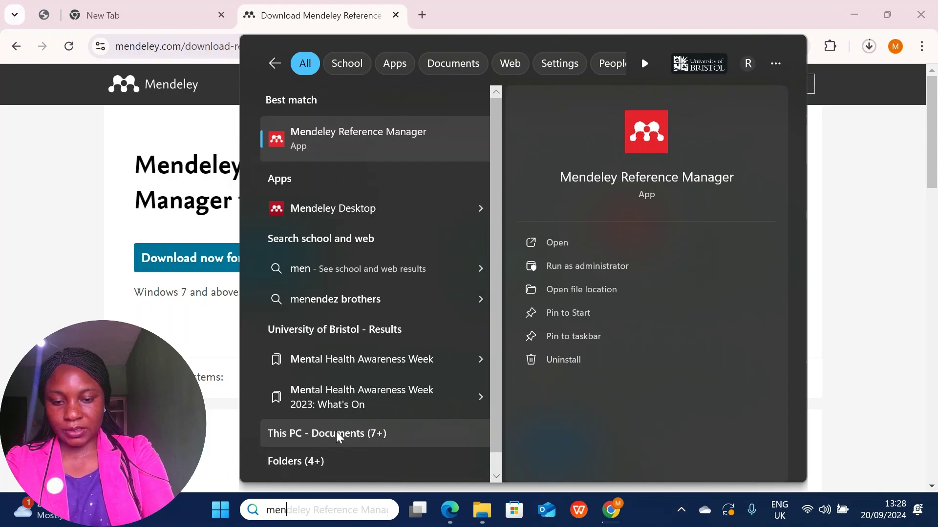
pyautogui.write('de')
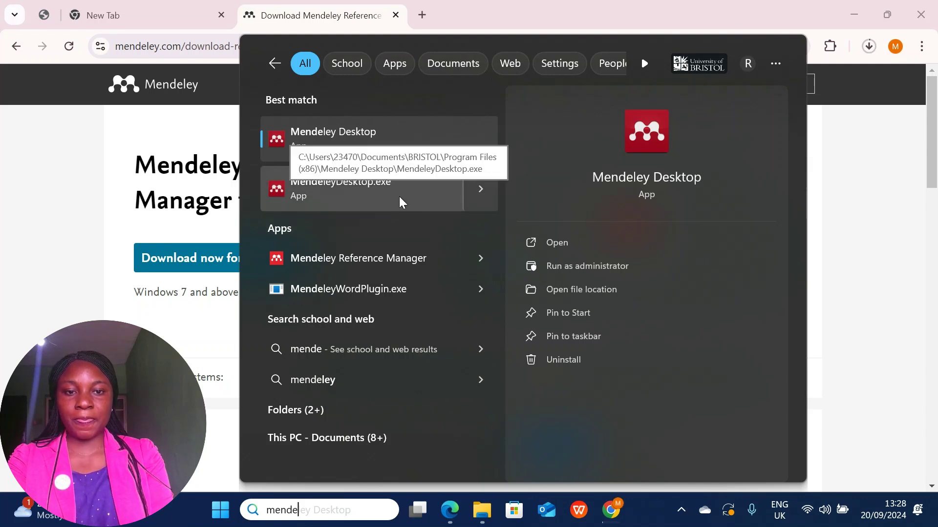
pyautogui.click(478, 193)
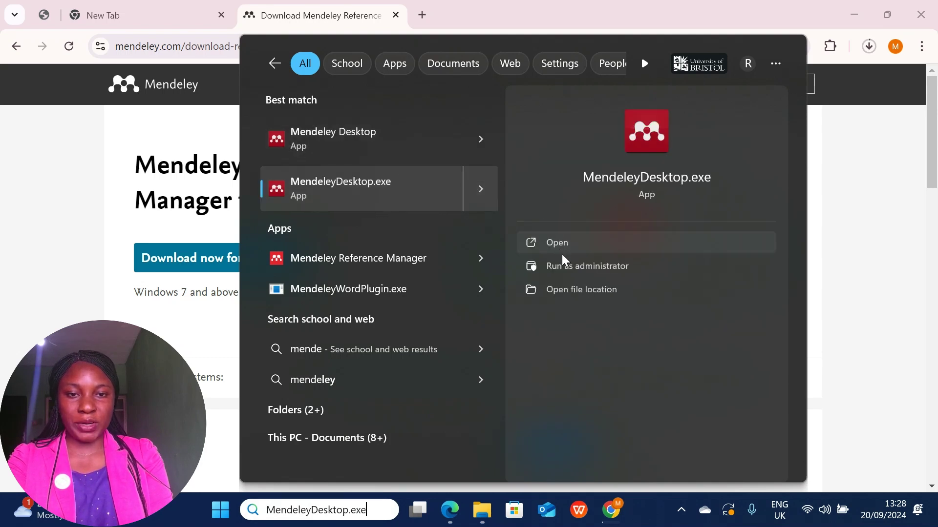
pyautogui.click(584, 269)
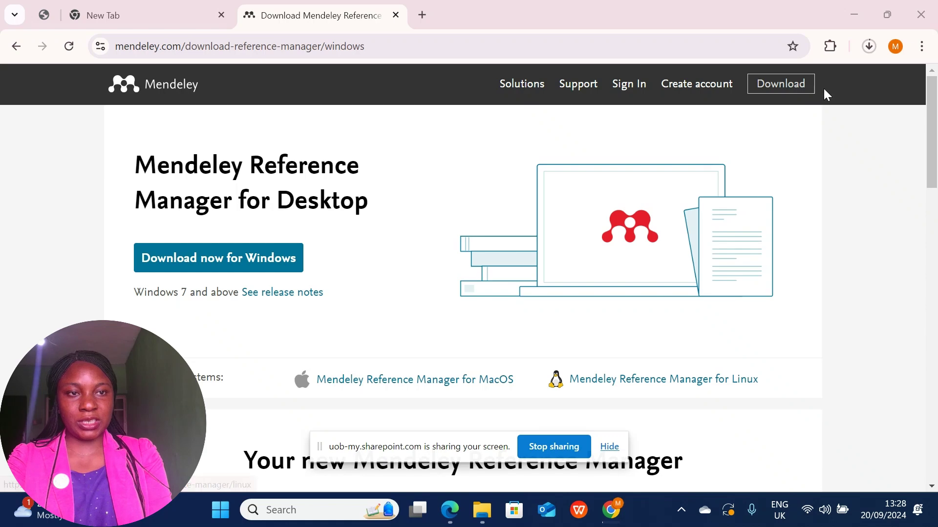
# Minimize Chrome and the Stream window, then launch Mendeley Desktop from its desktop shortcut.
pyautogui.click(854, 14)
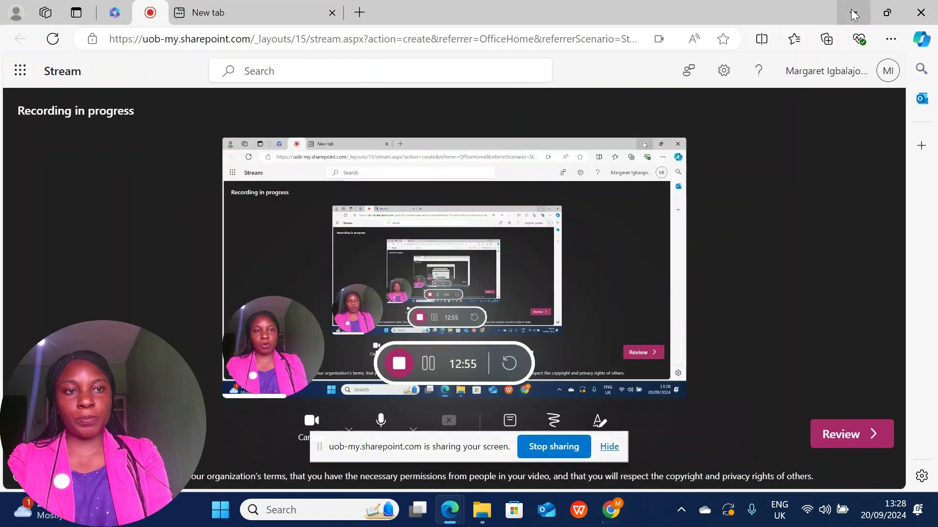
pyautogui.click(851, 8)
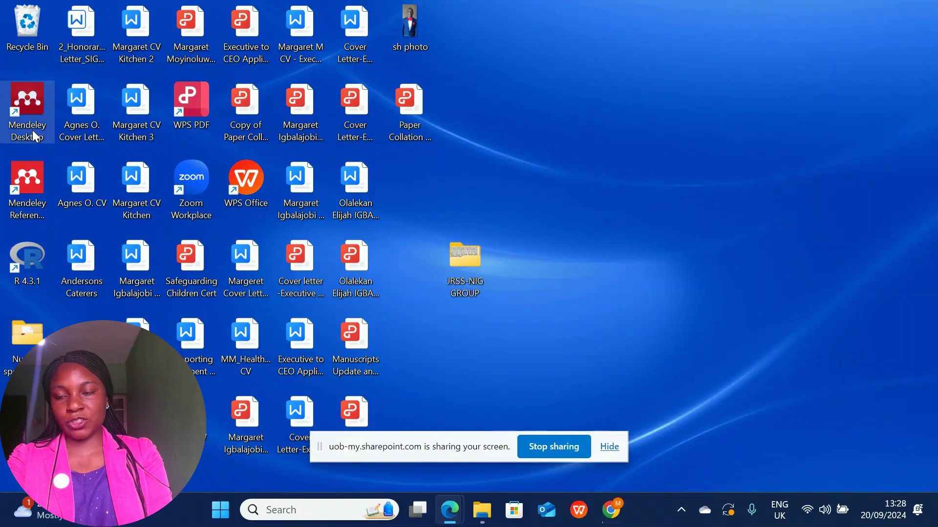
pyautogui.click(18, 127)
pyautogui.doubleClick(18, 131)
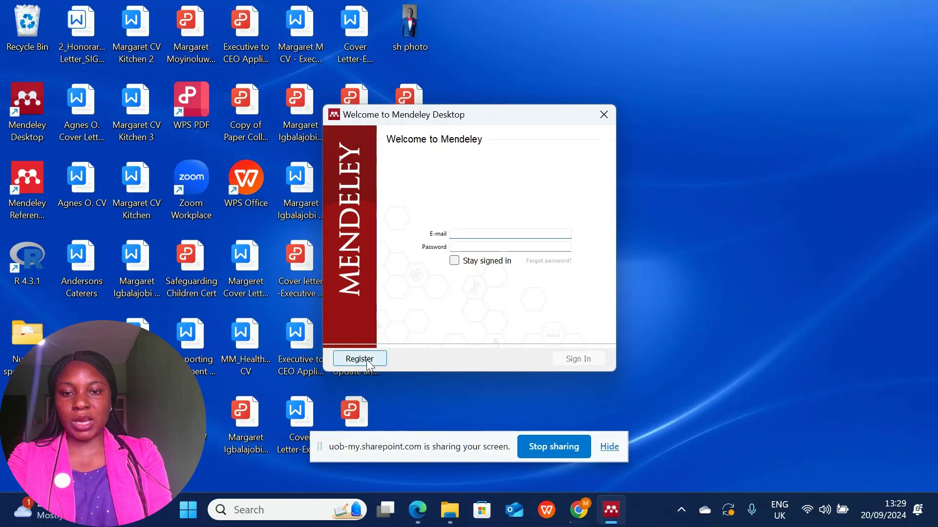
# Open Mendeley's Register link, scroll through the Elsevier sign-in page, then close that tab.
pyautogui.click(373, 363)
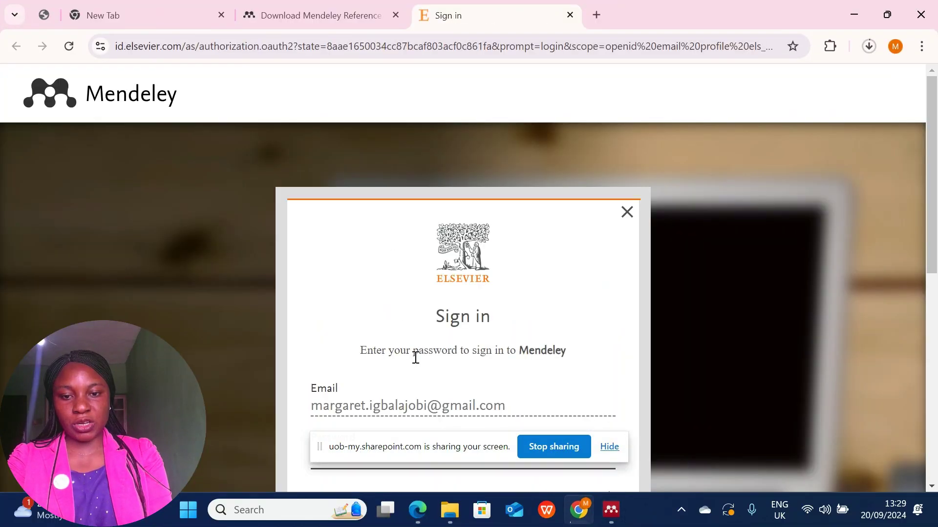
pyautogui.scroll(-2, 933, 139)
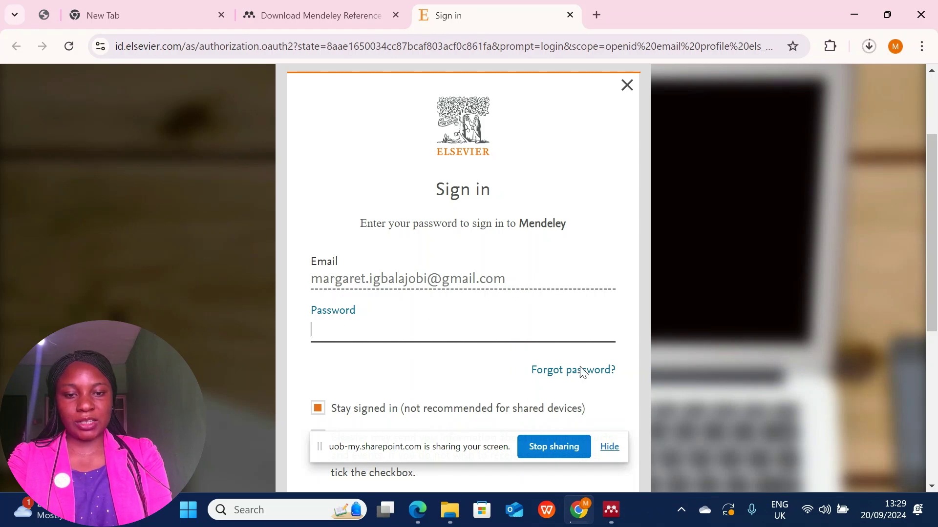
pyautogui.moveTo(934, 186); pyautogui.dragTo(934, 217)
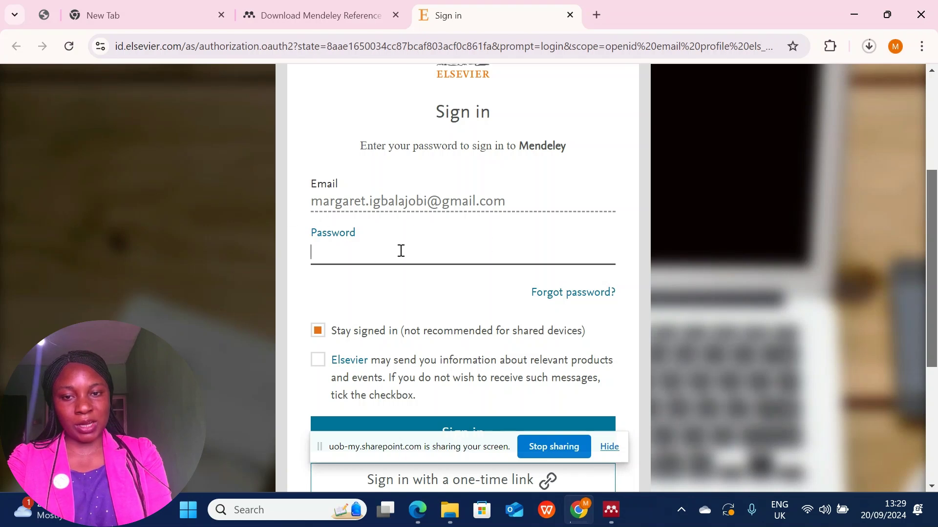
pyautogui.moveTo(933, 229); pyautogui.dragTo(929, 208)
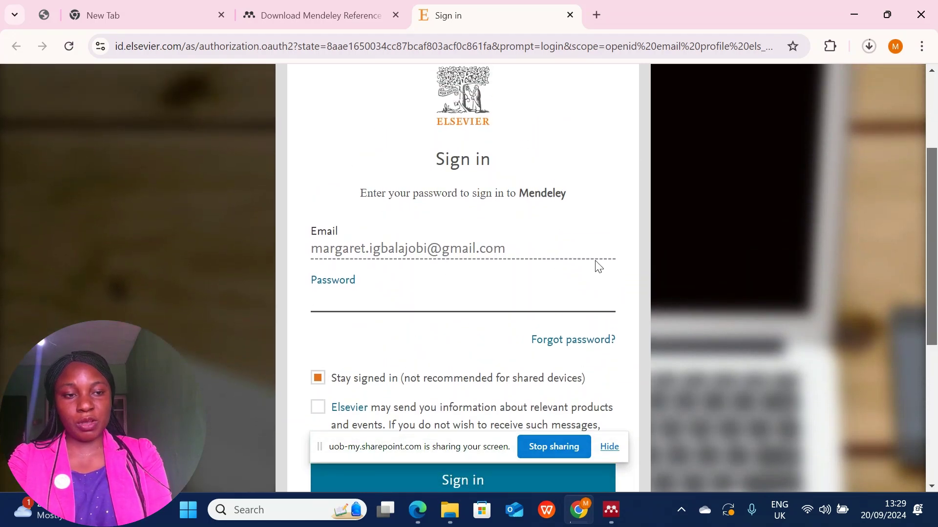
pyautogui.moveTo(930, 225); pyautogui.dragTo(918, 87)
pyautogui.click(570, 15)
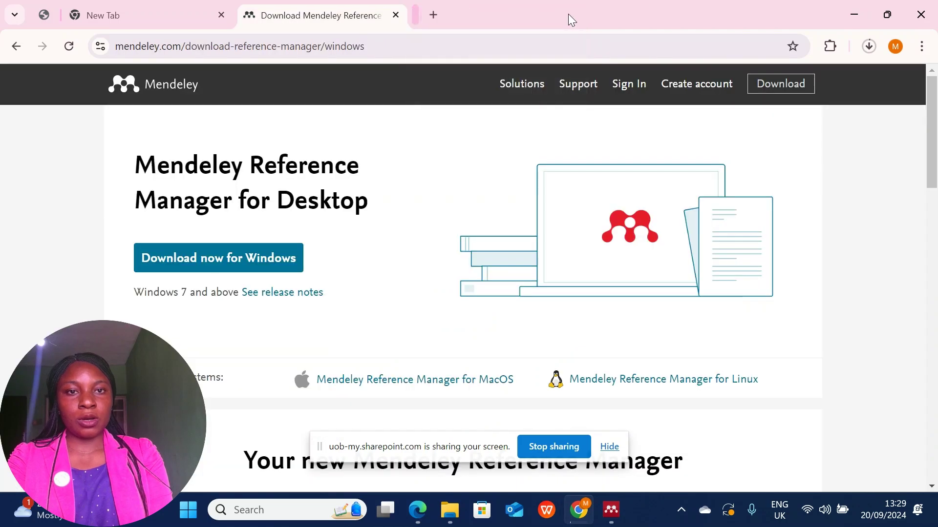
# Sign in to Mendeley Desktop with the account e-mail and password.
pyautogui.click(853, 15)
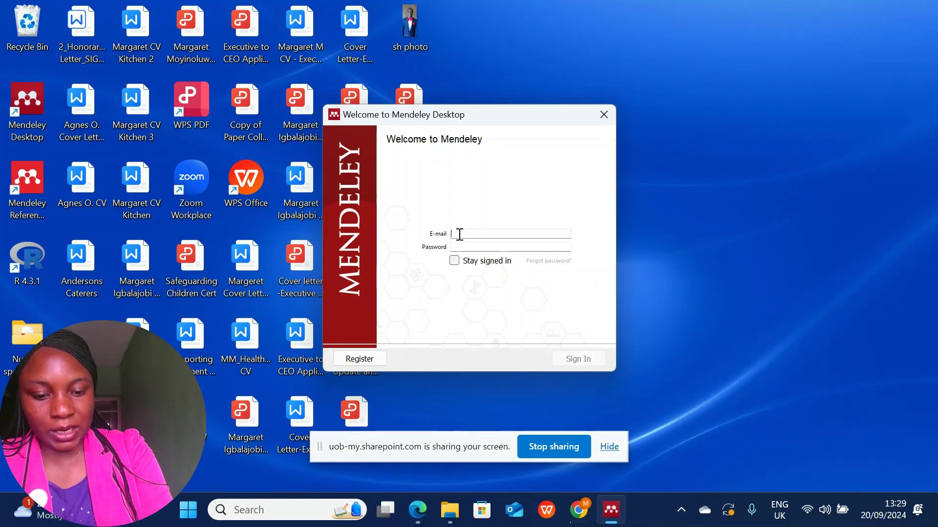
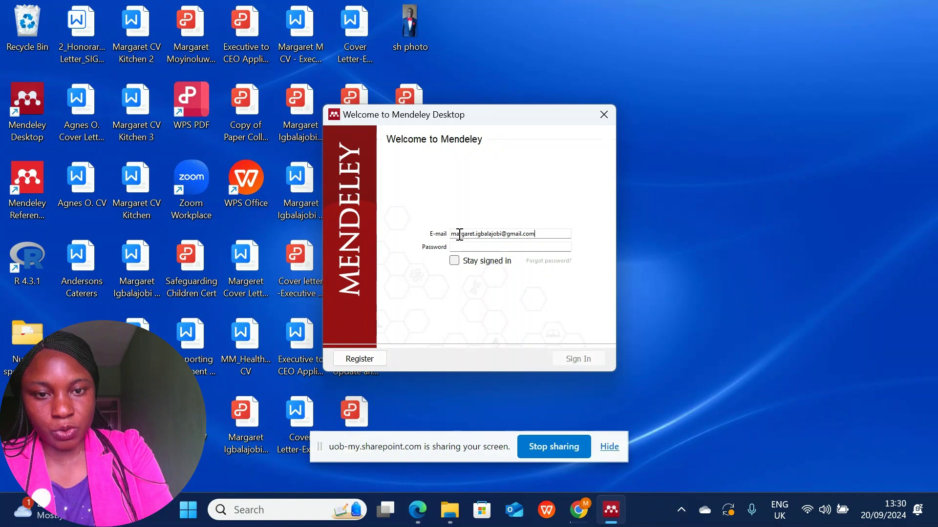
pyautogui.click(508, 250)
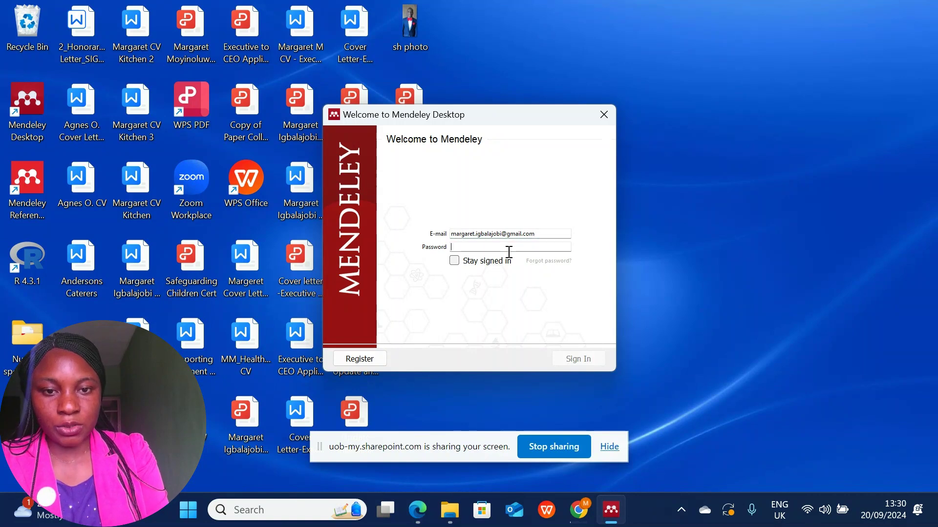
pyautogui.write('•')
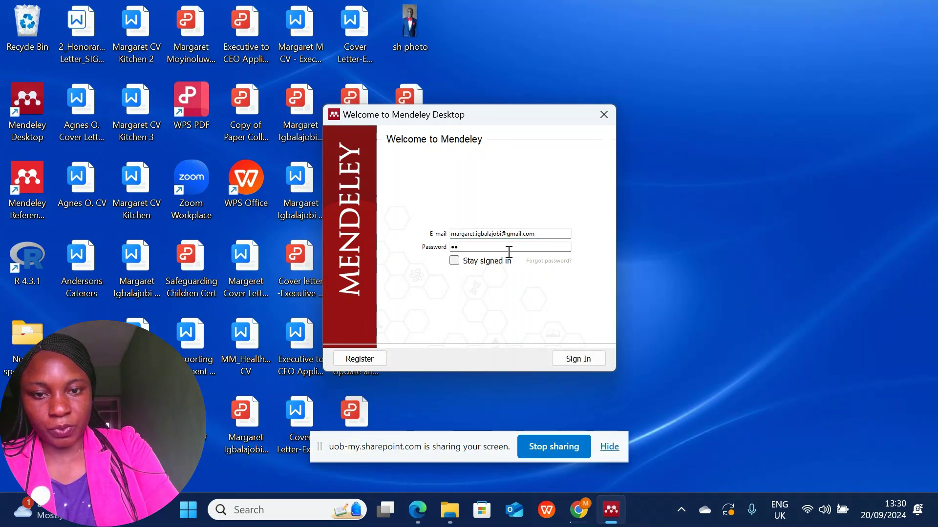
pyautogui.write('•••')
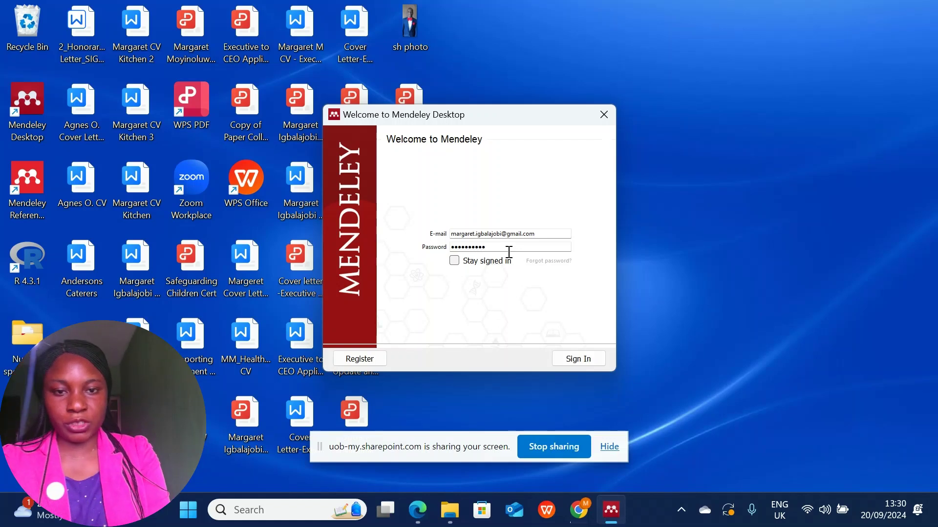
pyautogui.click(569, 358)
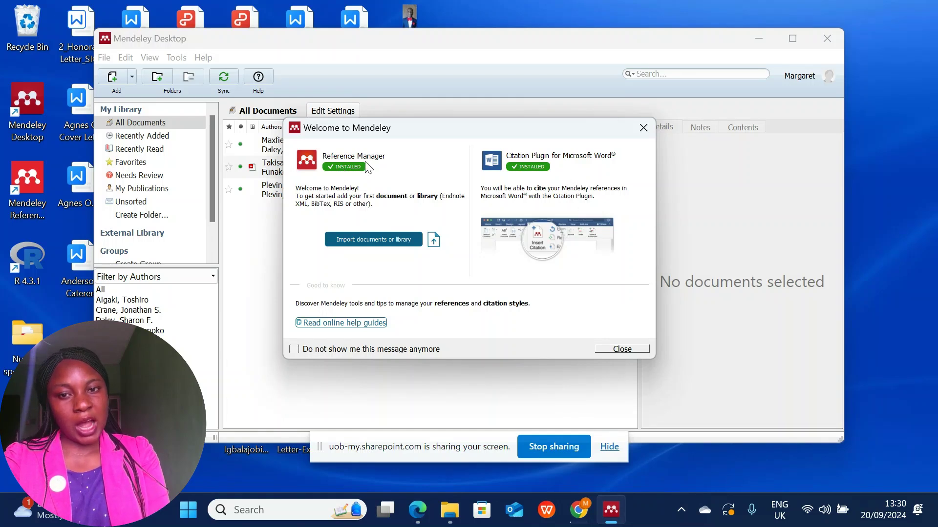
# Dismiss the welcome message and getting-started tip, then select all three Vitamin C references.
pyautogui.click(607, 348)
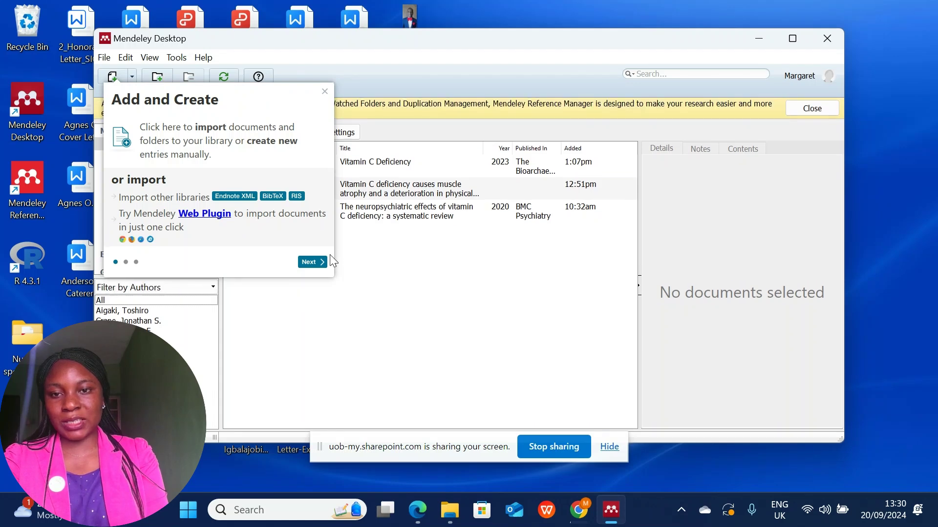
pyautogui.click(325, 93)
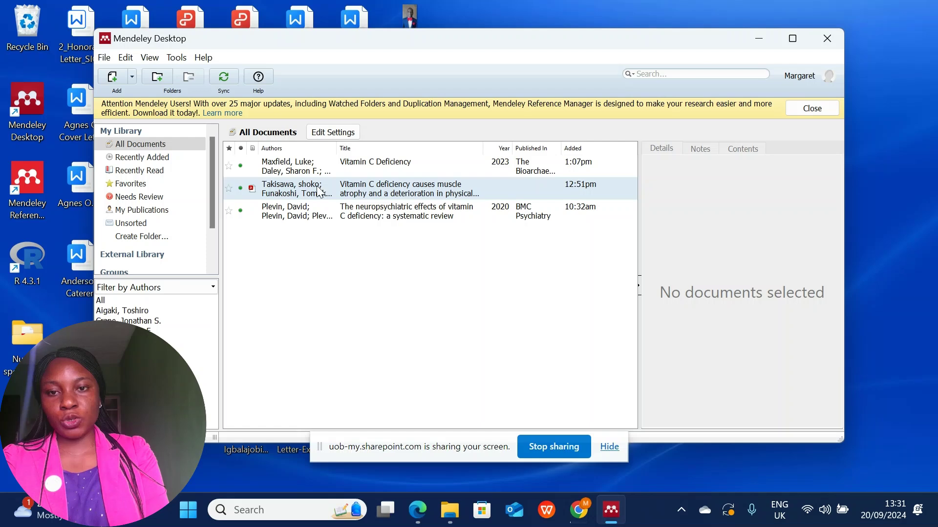
pyautogui.click(289, 175)
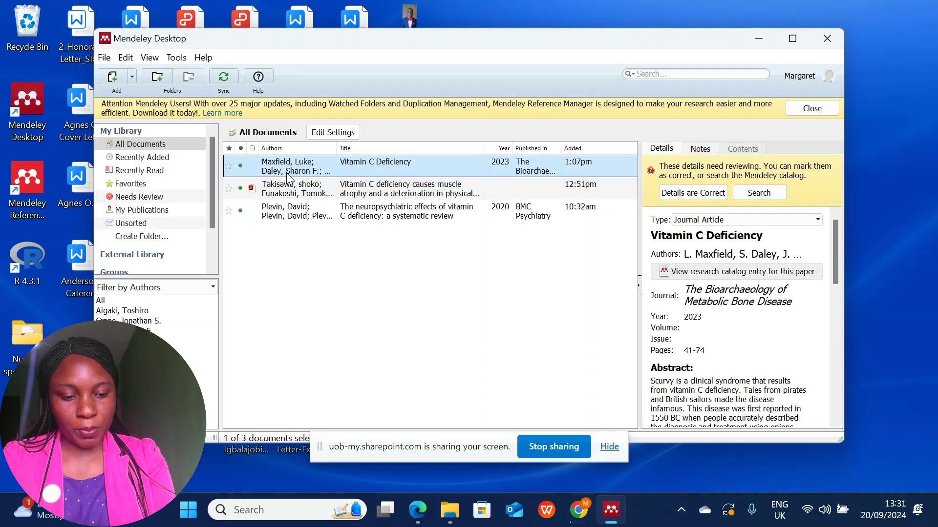
pyautogui.hotkey('shift', 'Down')
pyautogui.hotkey('shift', 'Down')
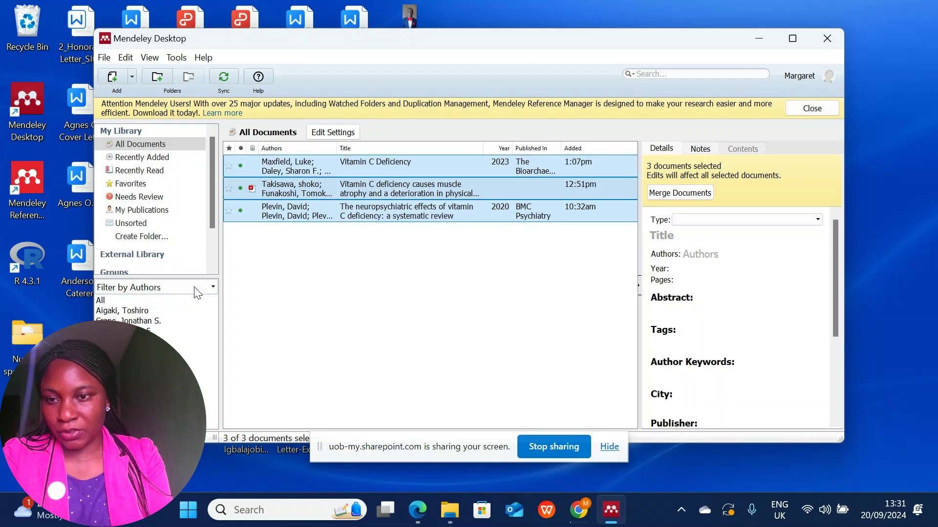
# Confirm the Trash is empty and return to All Documents.
pyautogui.moveTo(213, 213); pyautogui.dragTo(214, 275)
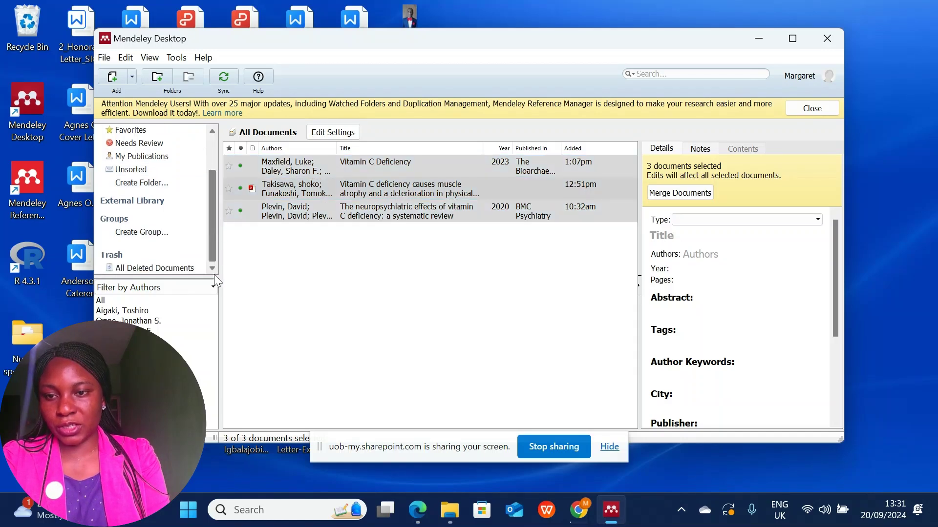
pyautogui.click(160, 270)
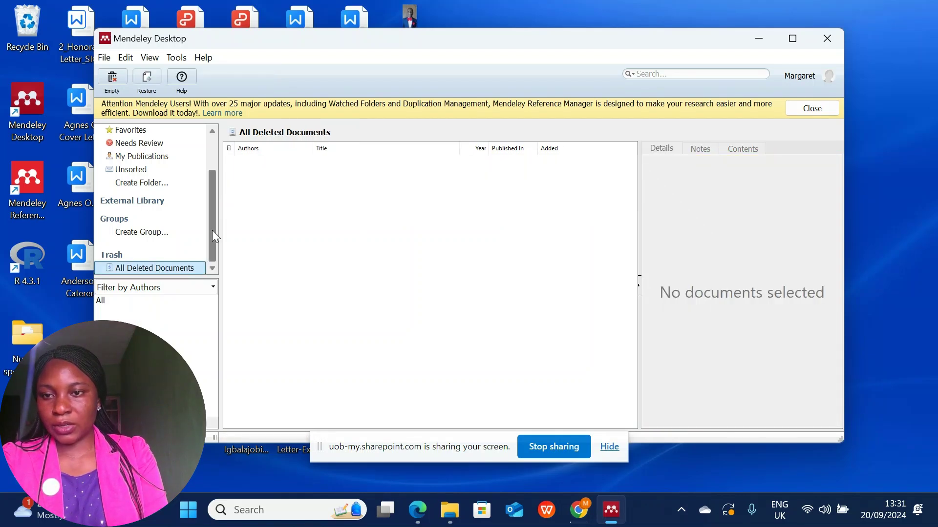
pyautogui.moveTo(212, 230); pyautogui.dragTo(204, 137)
pyautogui.click(147, 144)
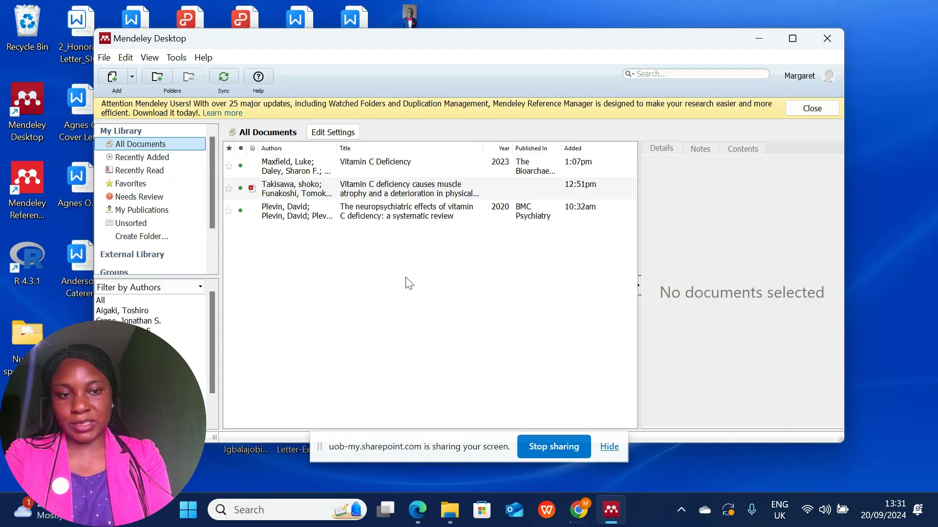
pyautogui.click(176, 59)
pyautogui.moveTo(203, 58)
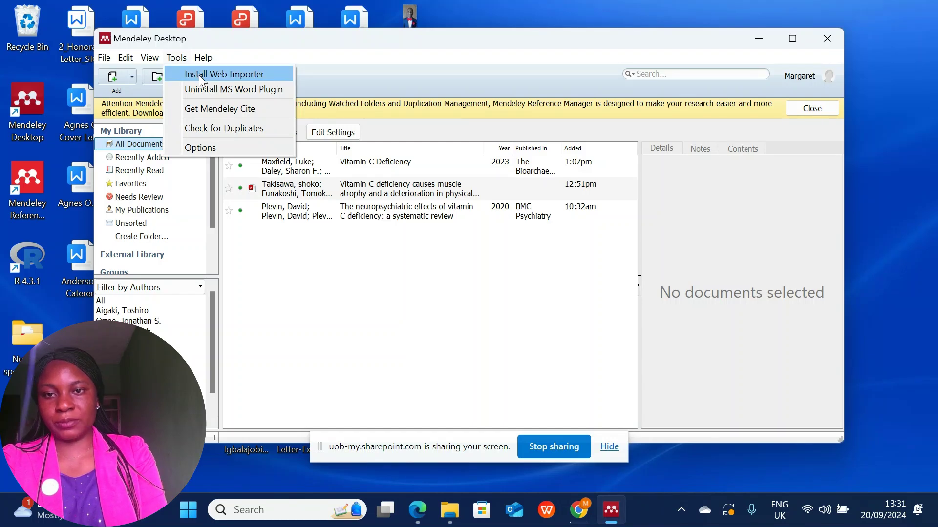
# Install the Mendeley Web Importer for Chrome from its Chrome Web Store listing.
pyautogui.click(198, 74)
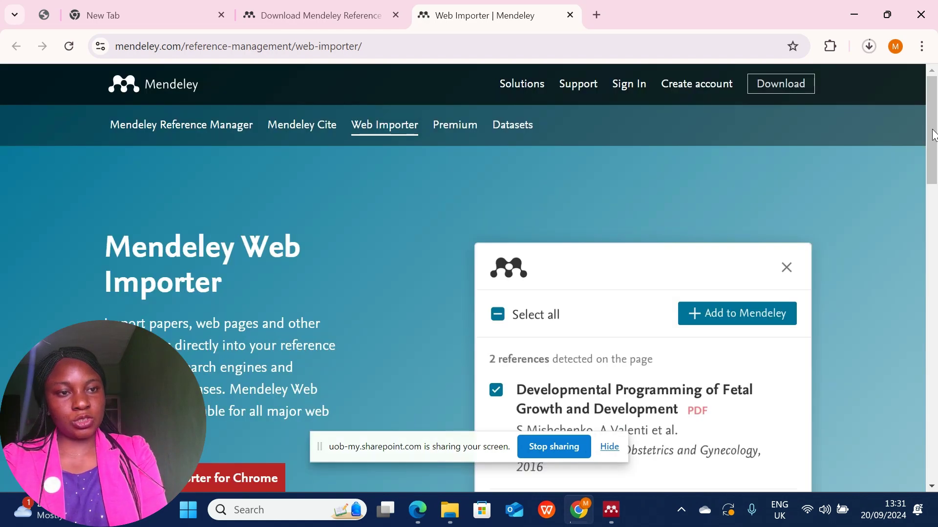
pyautogui.scroll(-5, 285, 264)
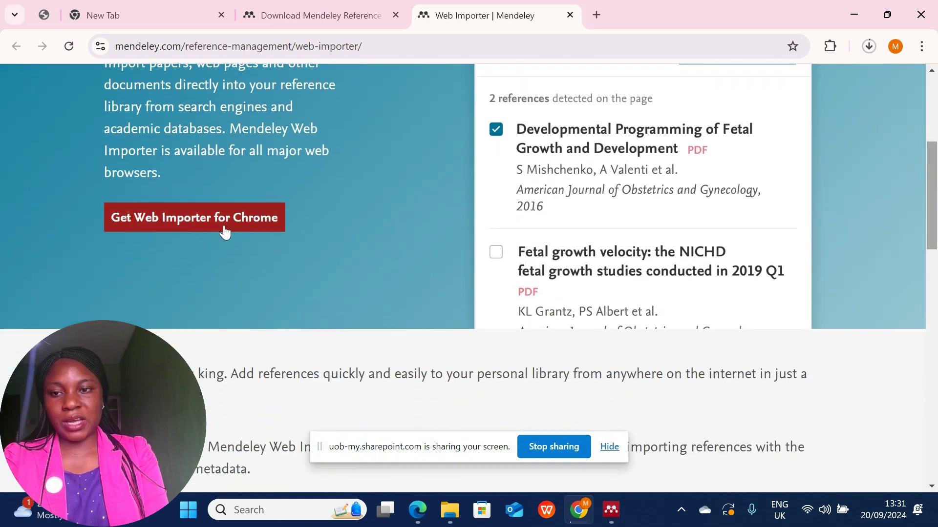
pyautogui.click(225, 224)
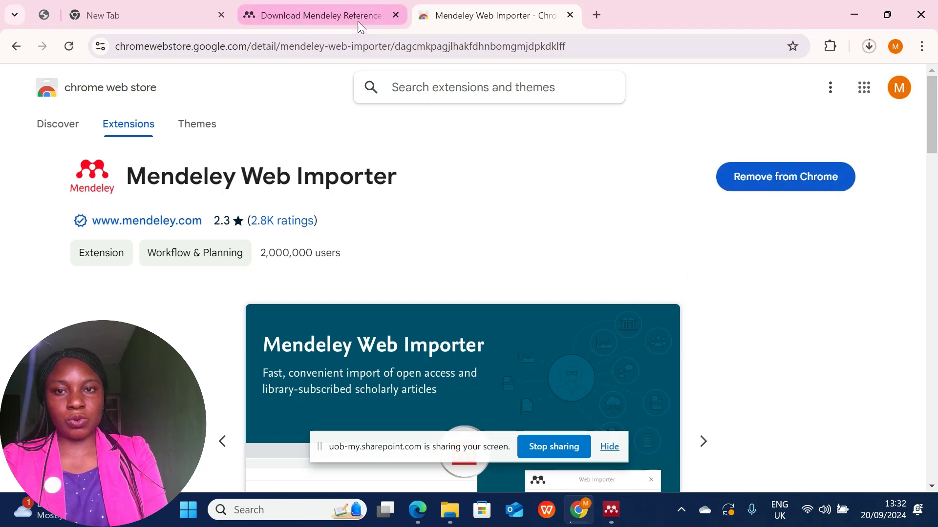
pyautogui.click(340, 15)
pyautogui.click(509, 16)
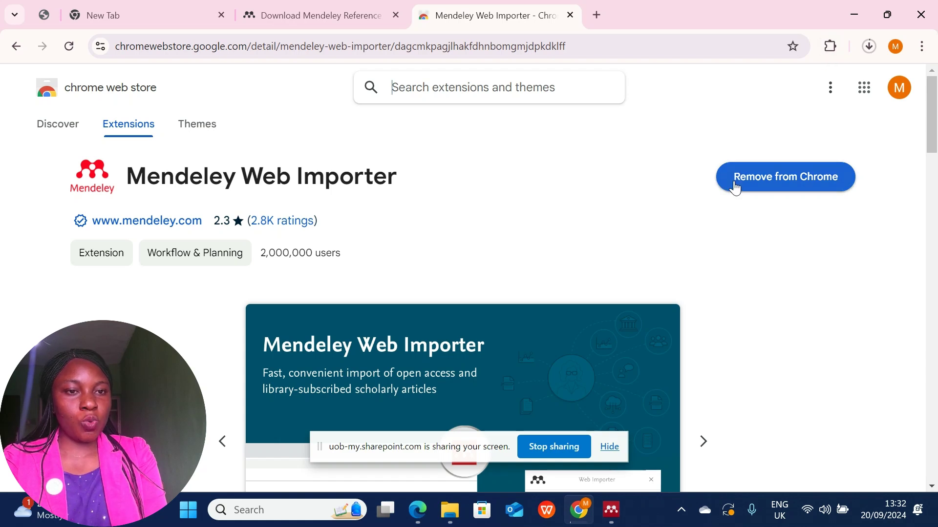
# Pin Mendeley Web Importer to the Chrome toolbar.
pyautogui.click(830, 46)
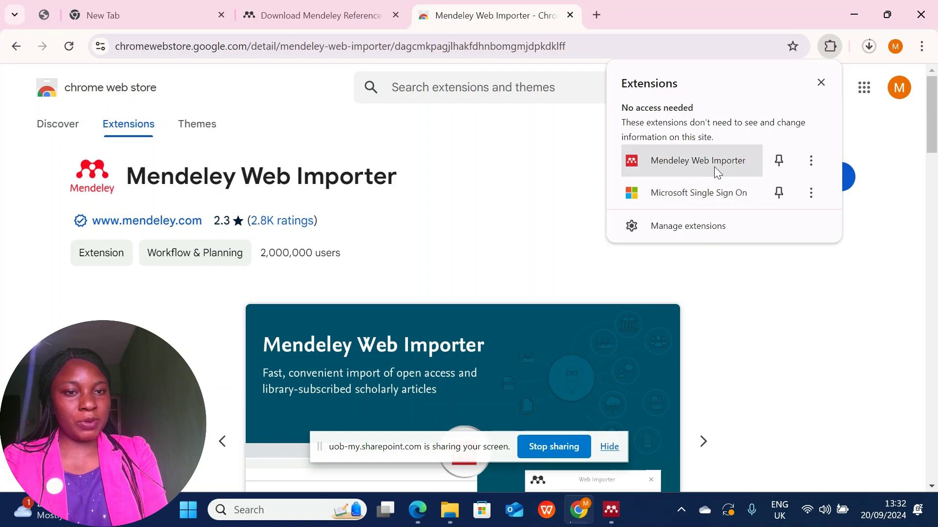
pyautogui.click(782, 161)
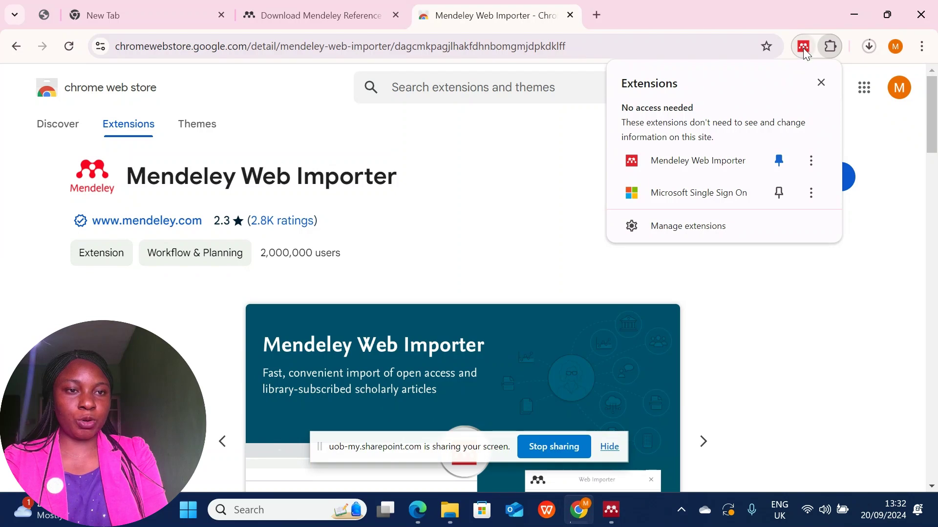
pyautogui.click(822, 83)
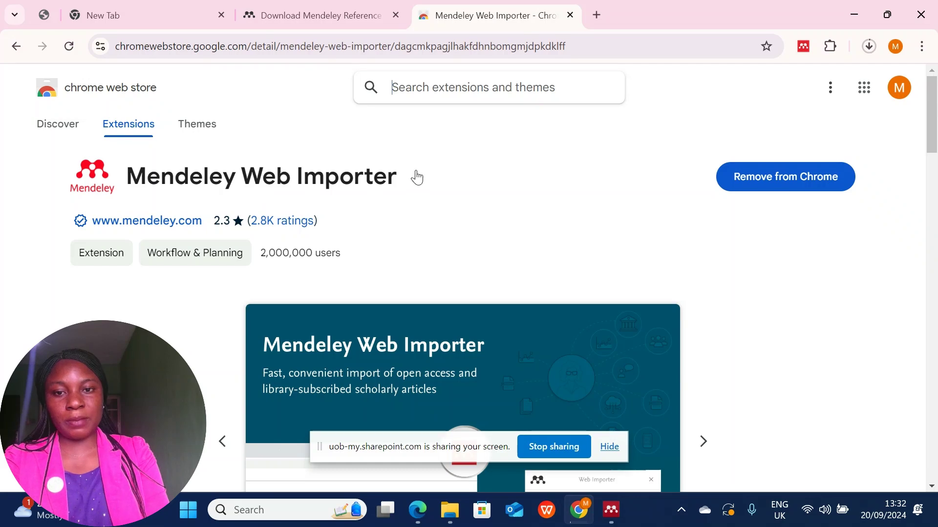
# Close the Web Importer store and Mendeley download tabs, leaving a blank New Tab in Chrome.
pyautogui.click(326, 20)
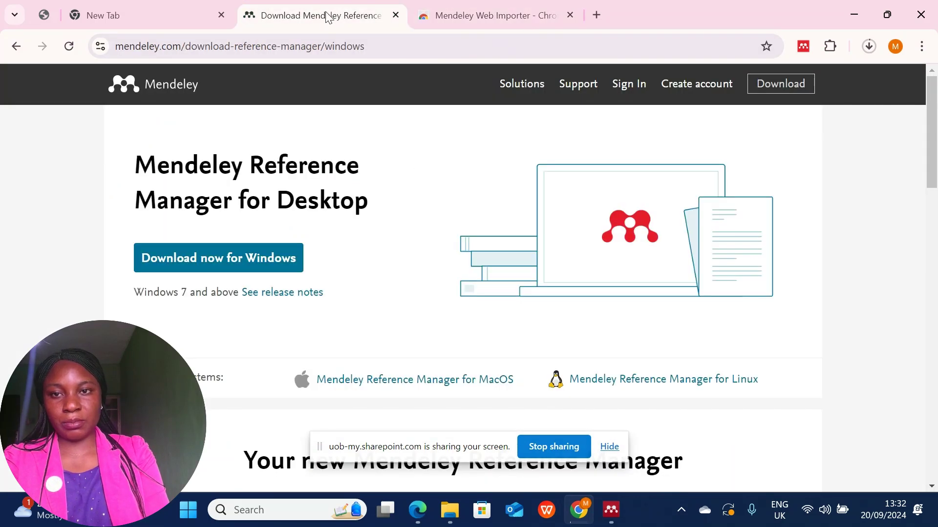
pyautogui.click(156, 13)
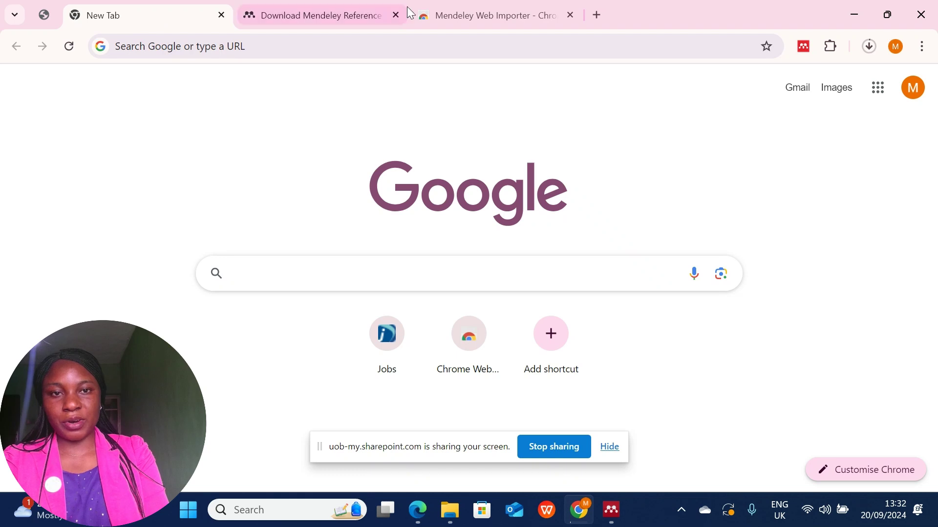
pyautogui.click(570, 16)
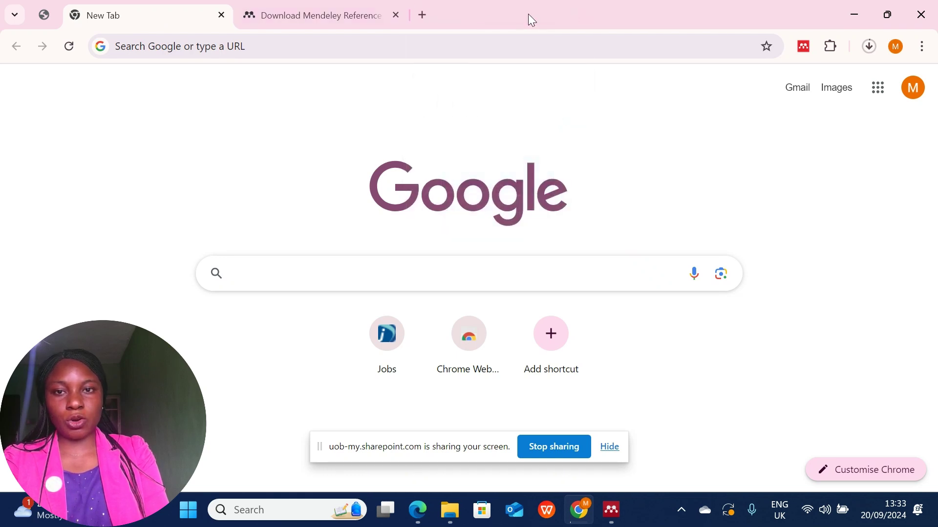
pyautogui.click(397, 16)
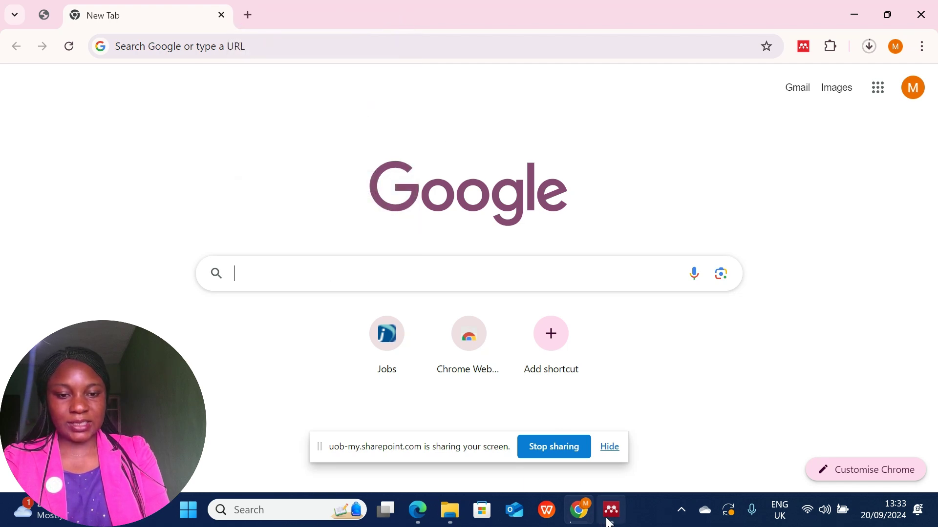
pyautogui.click(610, 511)
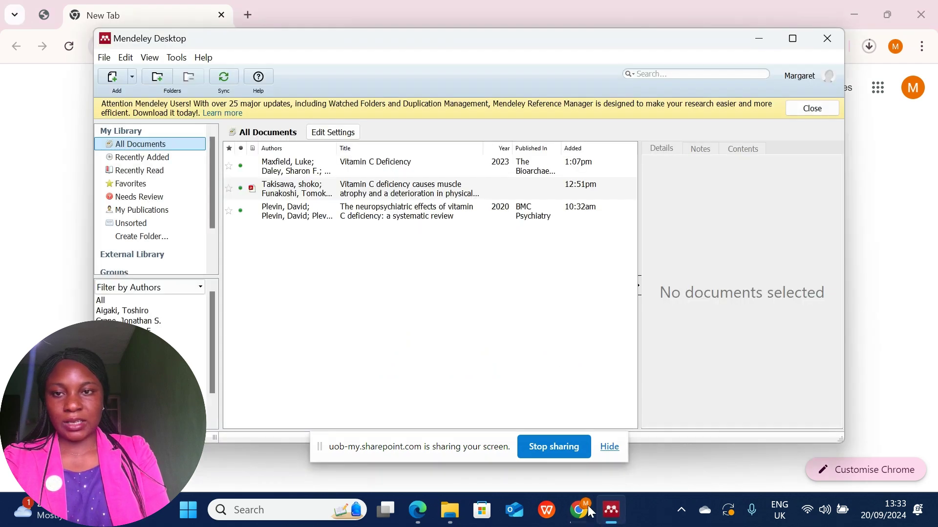
pyautogui.click(172, 61)
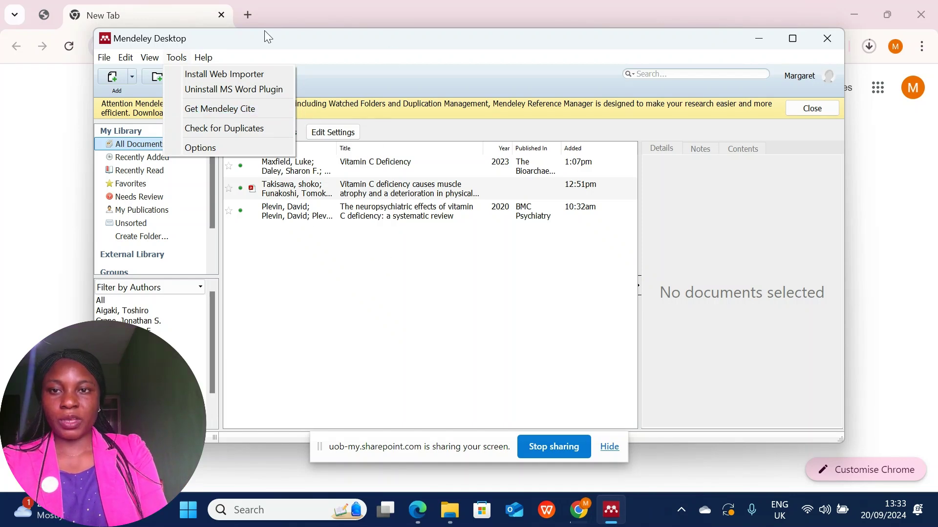
pyautogui.click(310, 7)
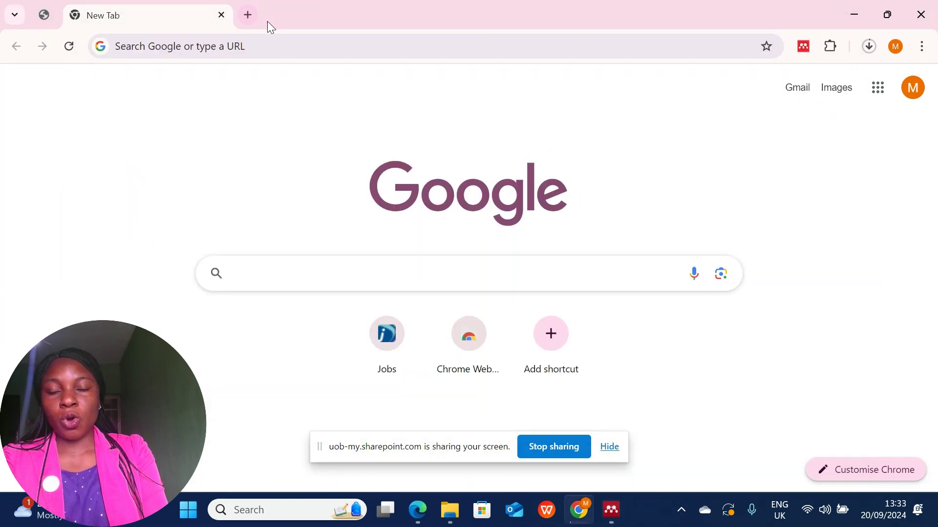
# In a new tab, search 'google shol' and open scholar.google.com.
pyautogui.click(249, 16)
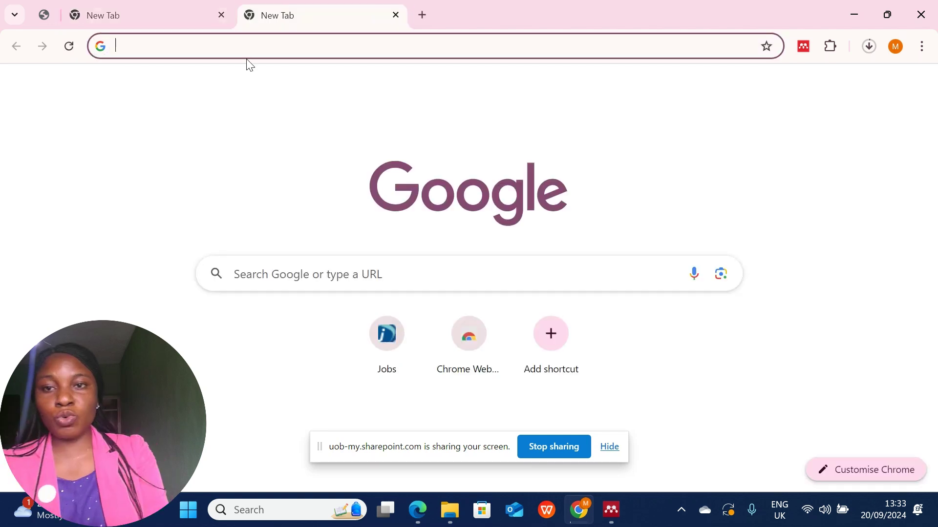
pyautogui.click(247, 46)
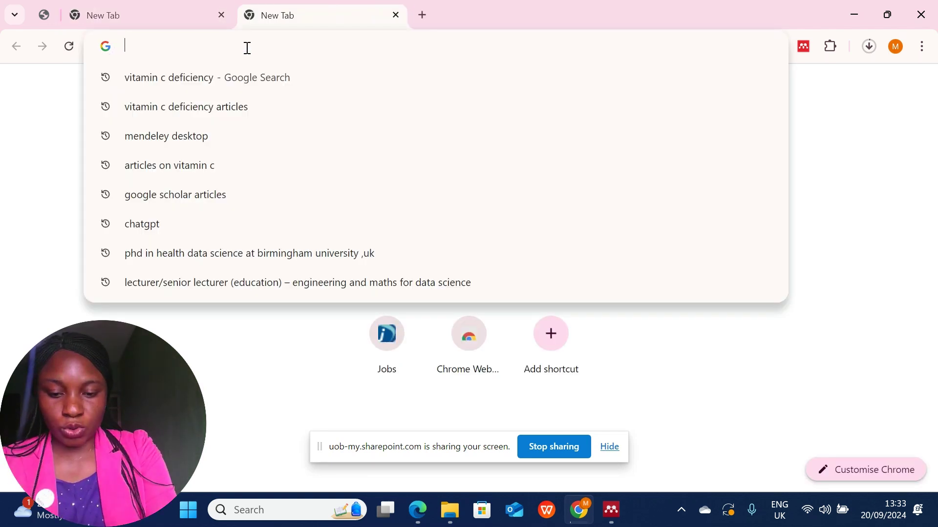
pyautogui.write('google scholar articles')
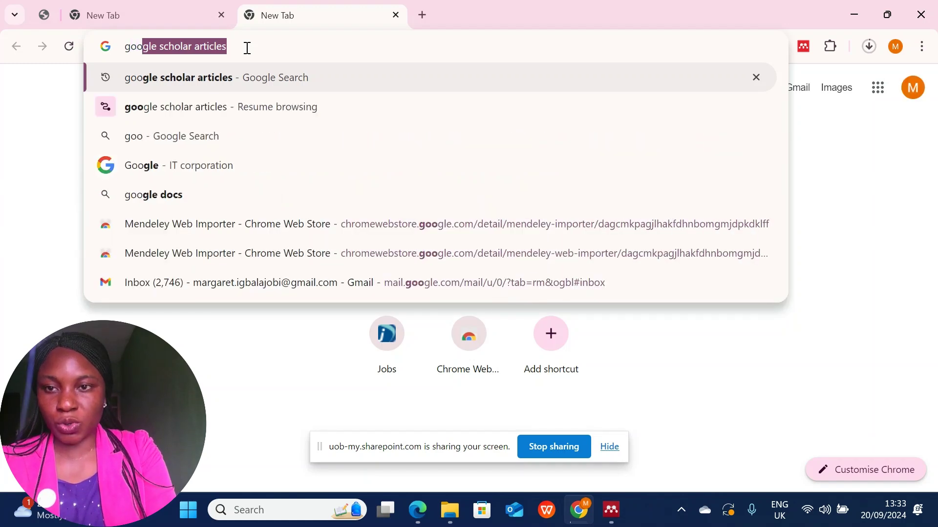
pyautogui.click(166, 109)
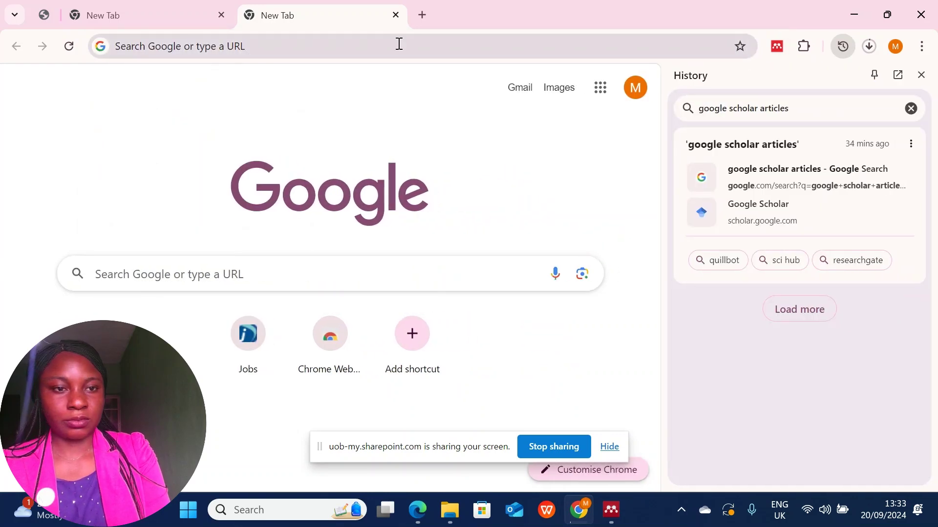
pyautogui.click(922, 76)
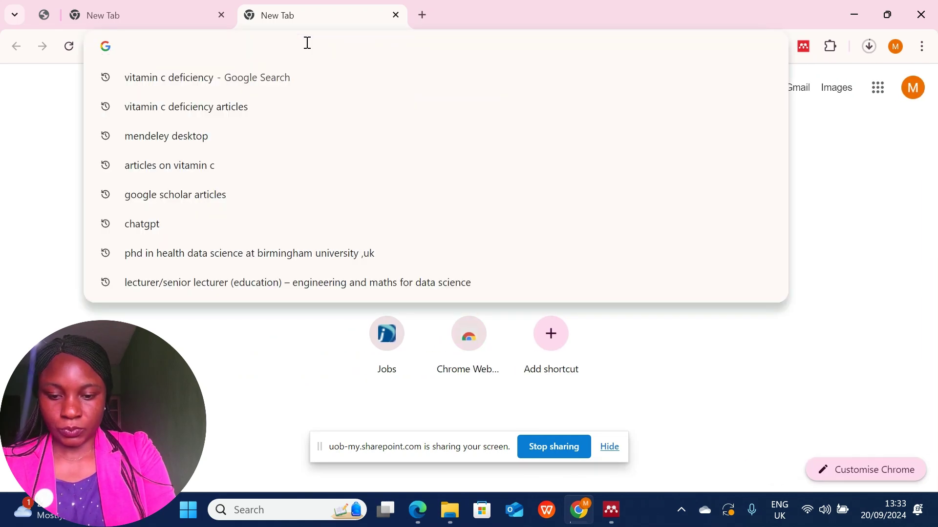
pyautogui.write('google')
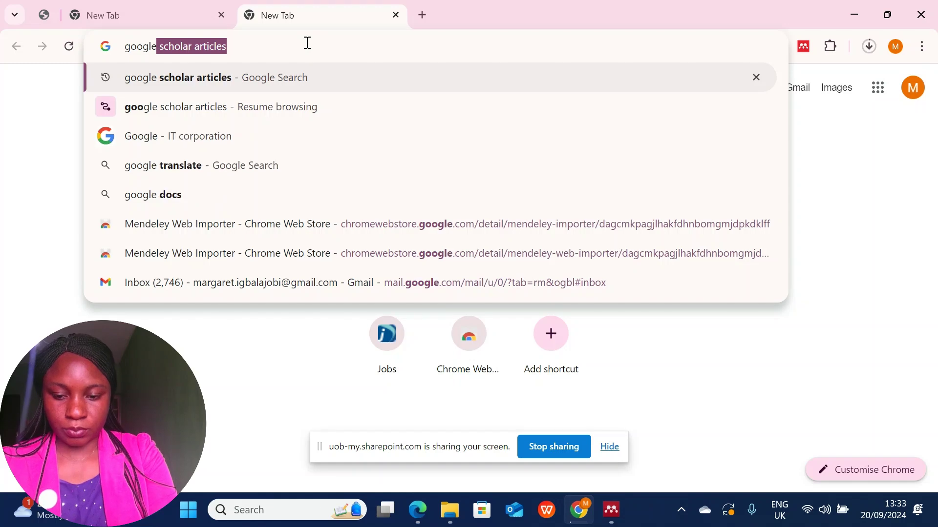
pyautogui.write(' shol')
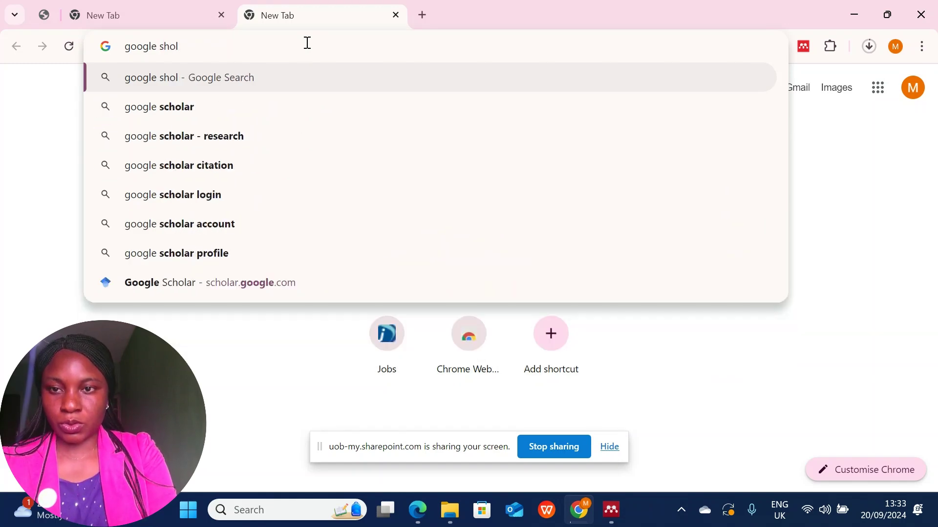
pyautogui.click(157, 114)
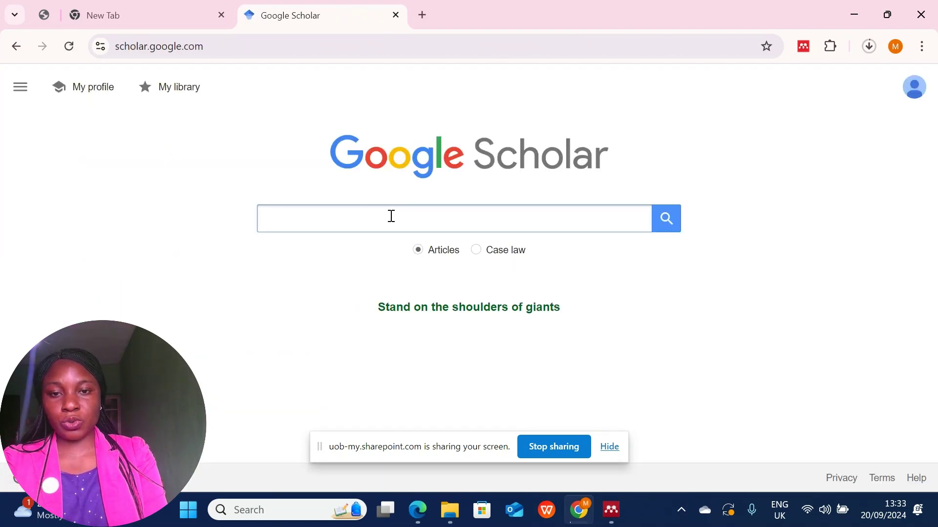
# Search Google Scholar for 'vitamin c' and open 'Vitamin E, vitamin C, and exercise'.
pyautogui.click(389, 219)
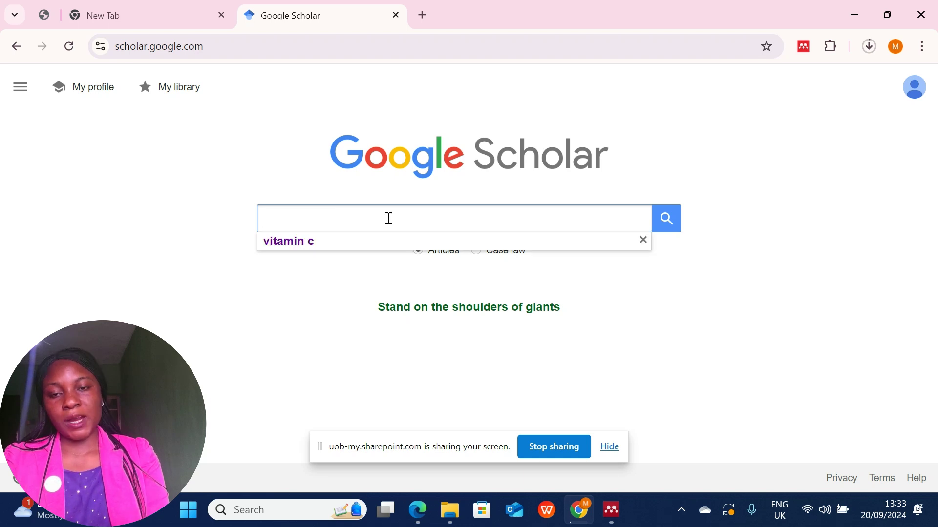
pyautogui.click(301, 245)
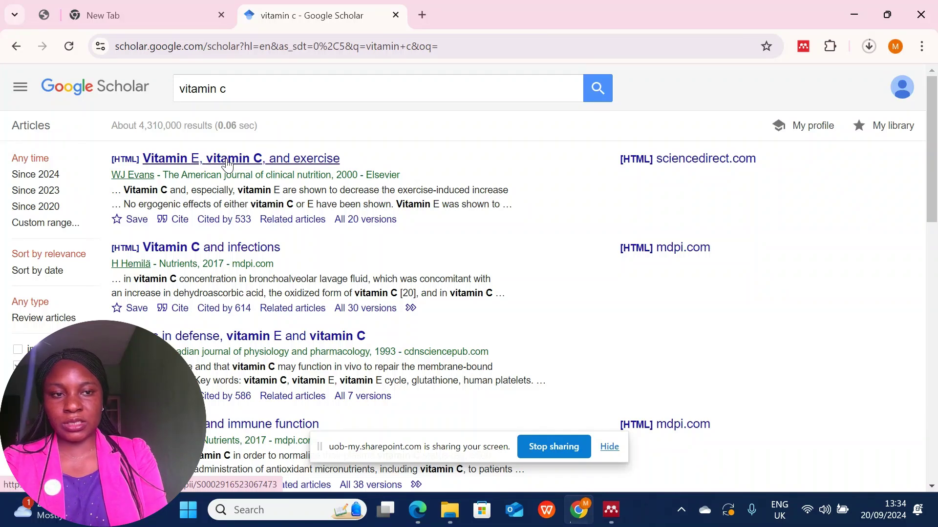
pyautogui.click(231, 169)
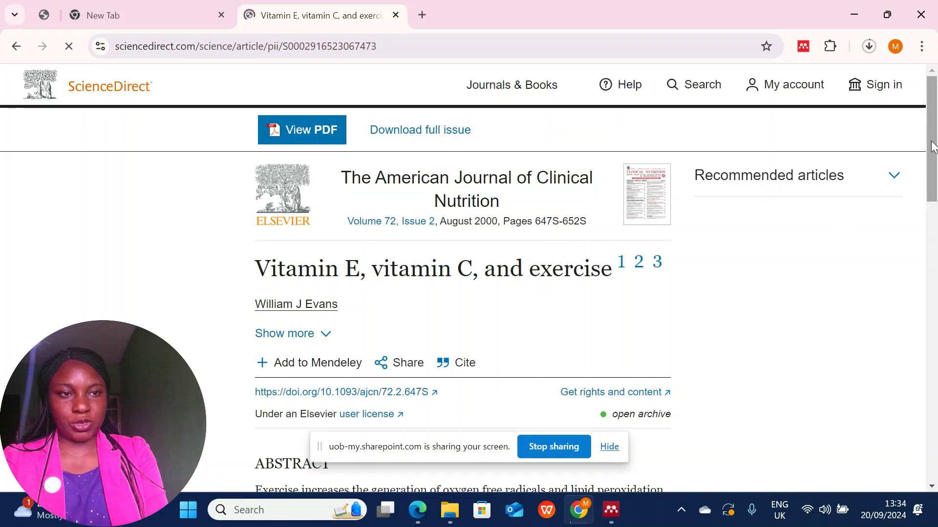
# Open the Mendeley Web Importer on the Vitamin E article page and sign in with the account password.
pyautogui.scroll(-5, 933, 149)
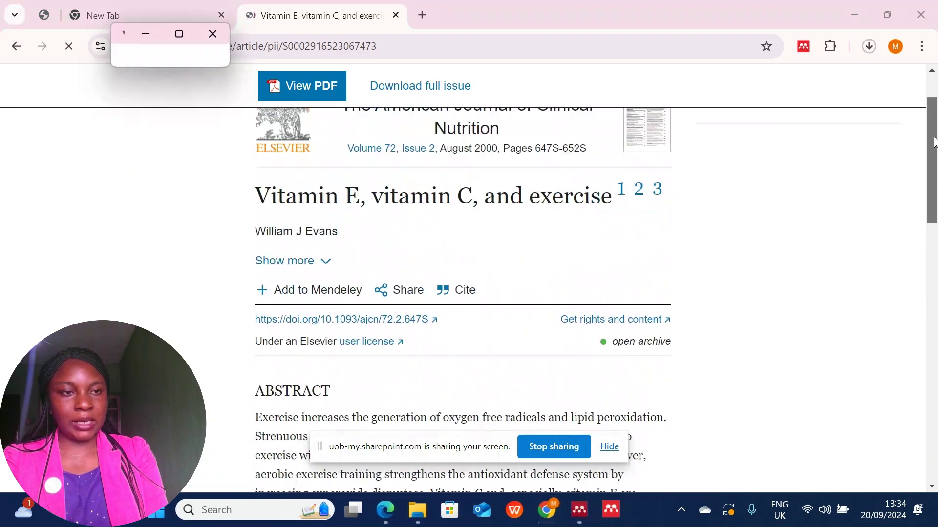
pyautogui.moveTo(933, 152); pyautogui.dragTo(932, 56)
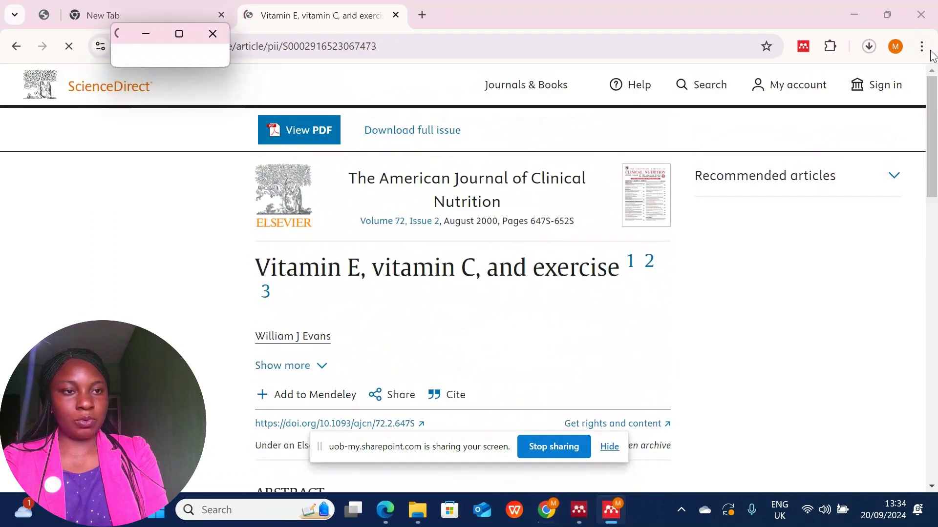
pyautogui.click(804, 47)
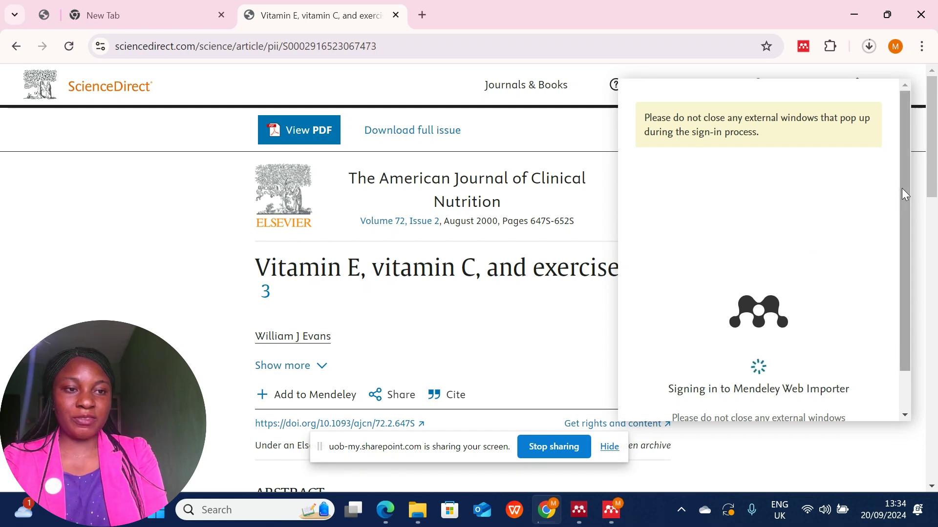
pyautogui.moveTo(903, 191); pyautogui.dragTo(907, 234)
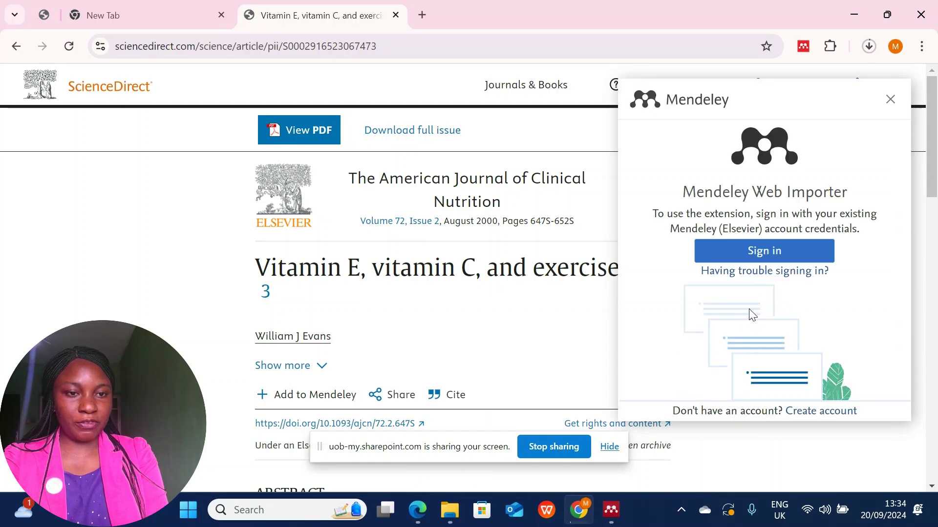
pyautogui.click(775, 256)
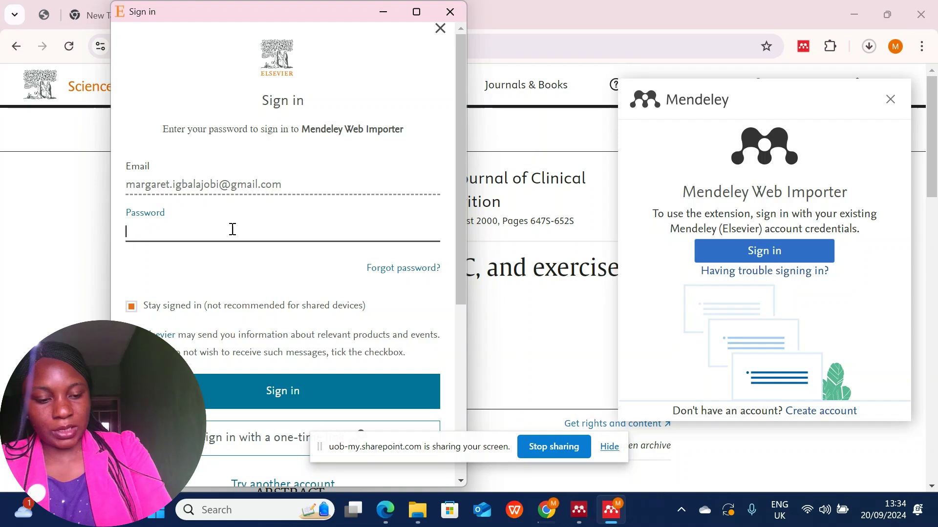
pyautogui.write('•')
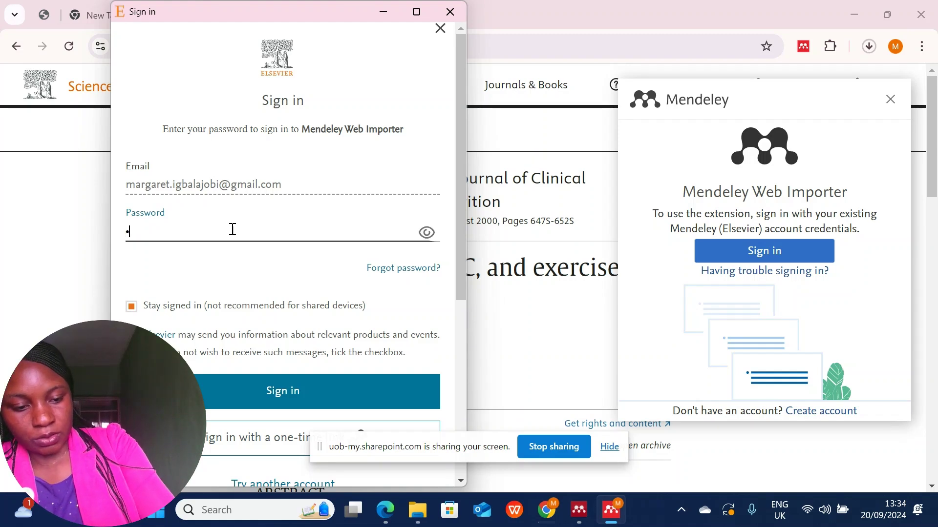
pyautogui.write('•••••')
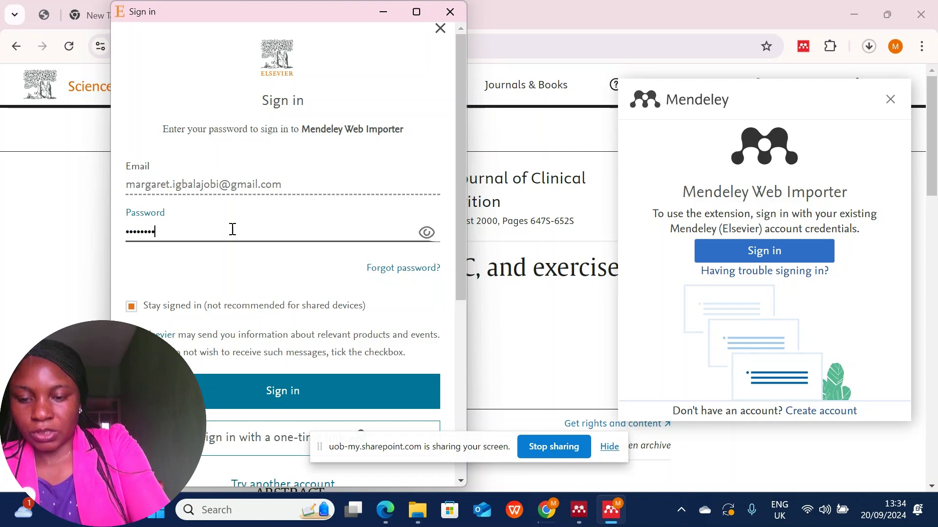
pyautogui.write('••••')
pyautogui.click(295, 390)
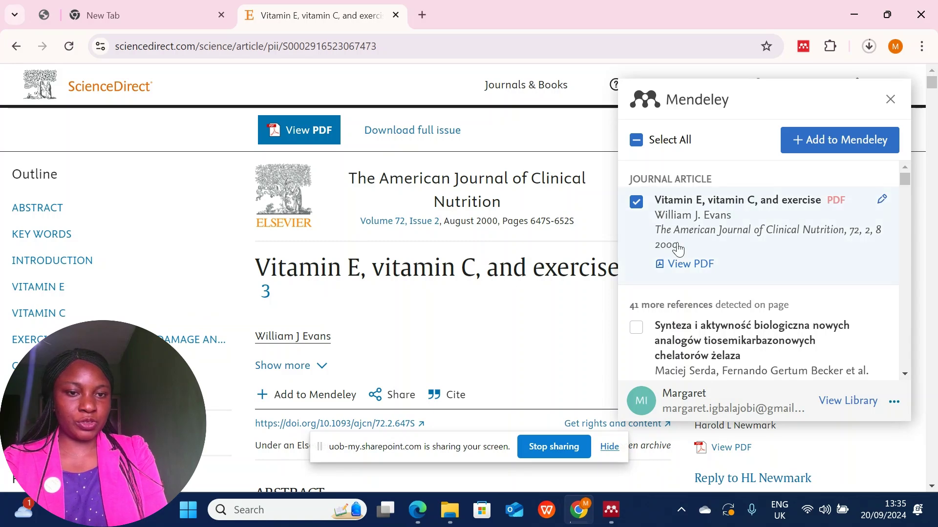
pyautogui.click(637, 204)
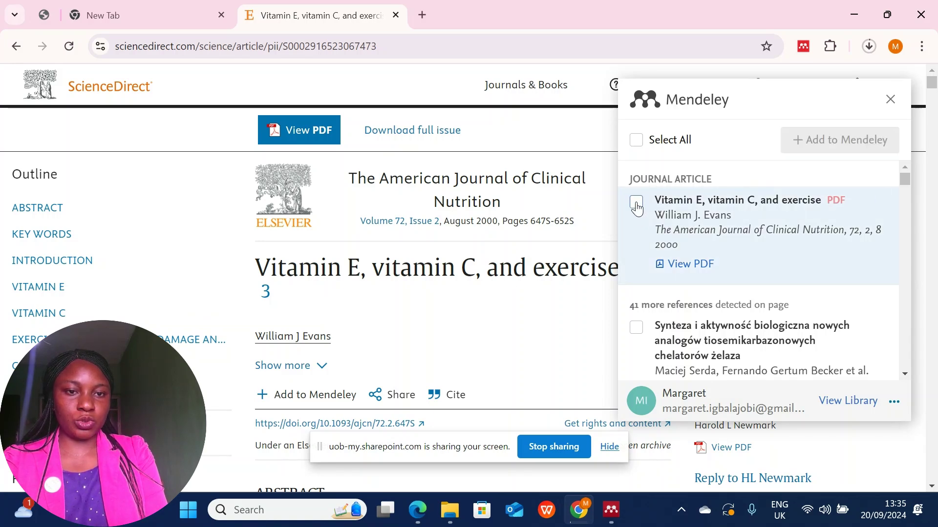
pyautogui.click(637, 201)
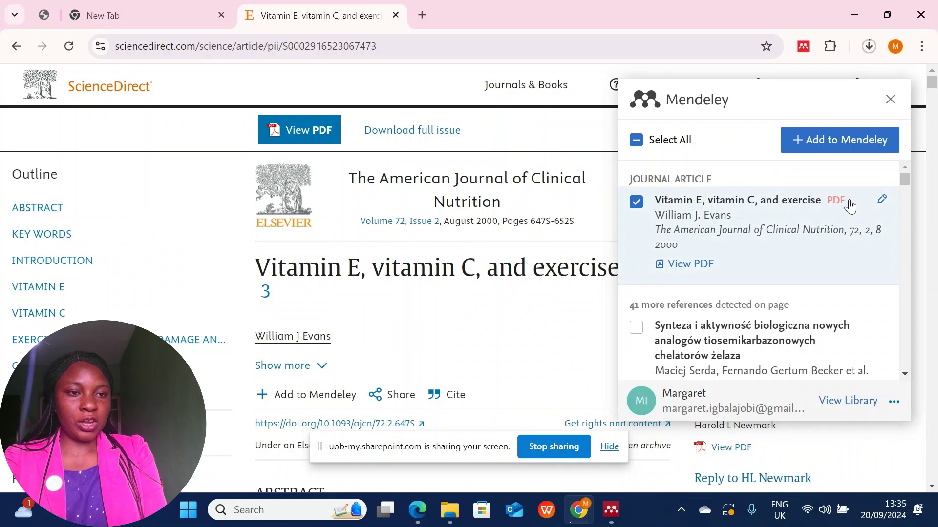
pyautogui.moveTo(905, 178); pyautogui.dragTo(894, 98)
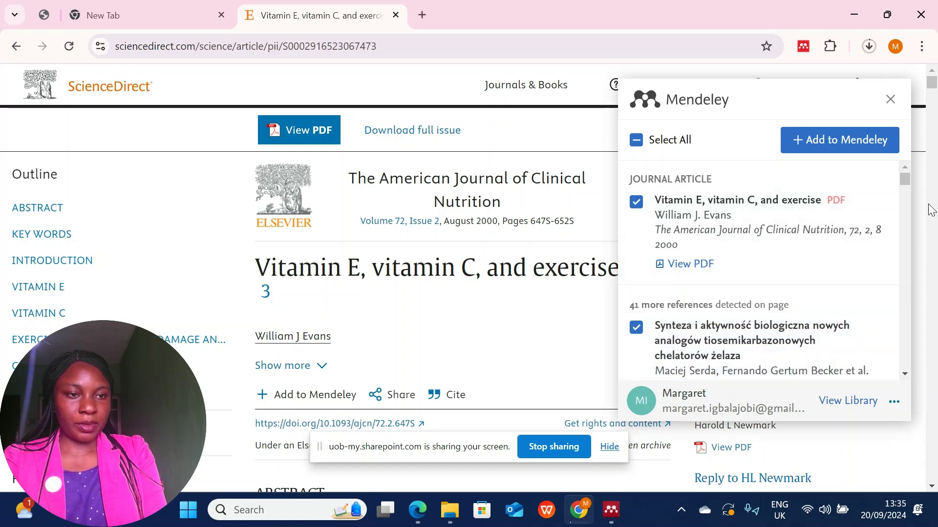
pyautogui.moveTo(903, 180); pyautogui.dragTo(898, 147)
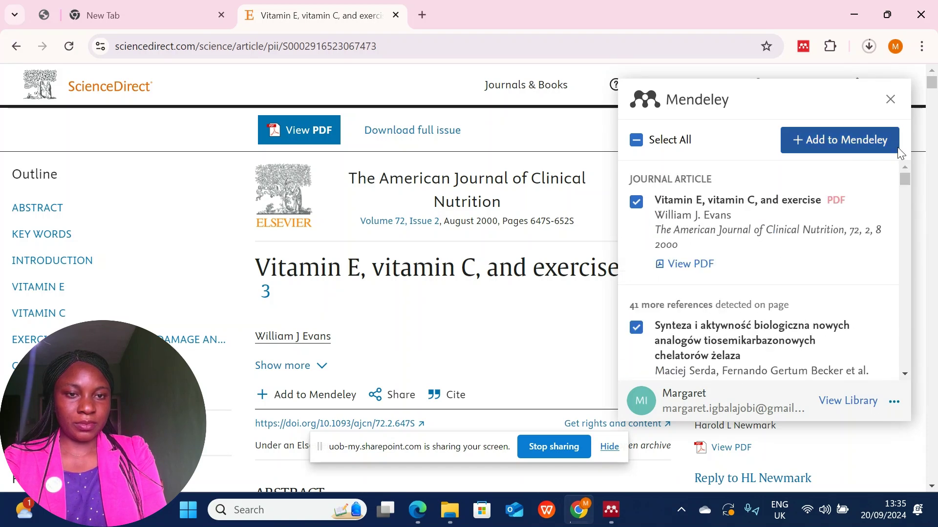
pyautogui.click(641, 147)
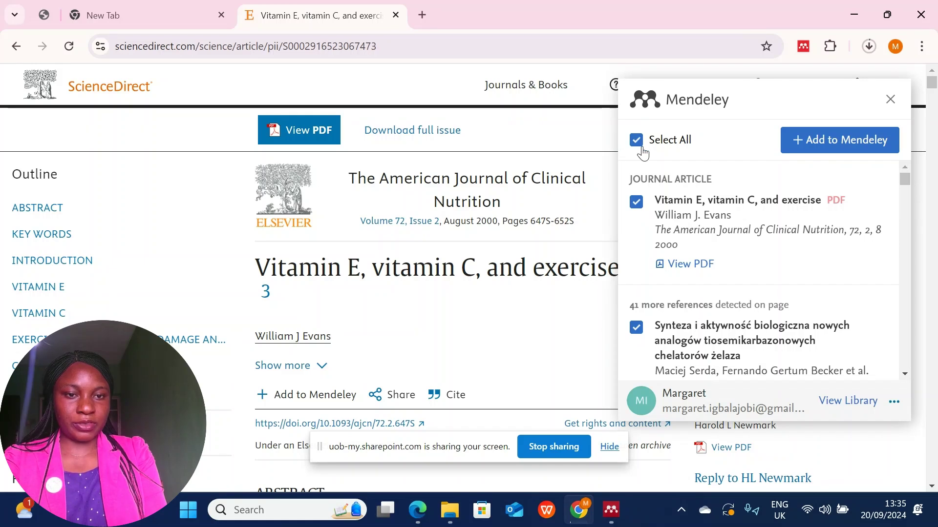
pyautogui.click(643, 153)
pyautogui.click(643, 153)
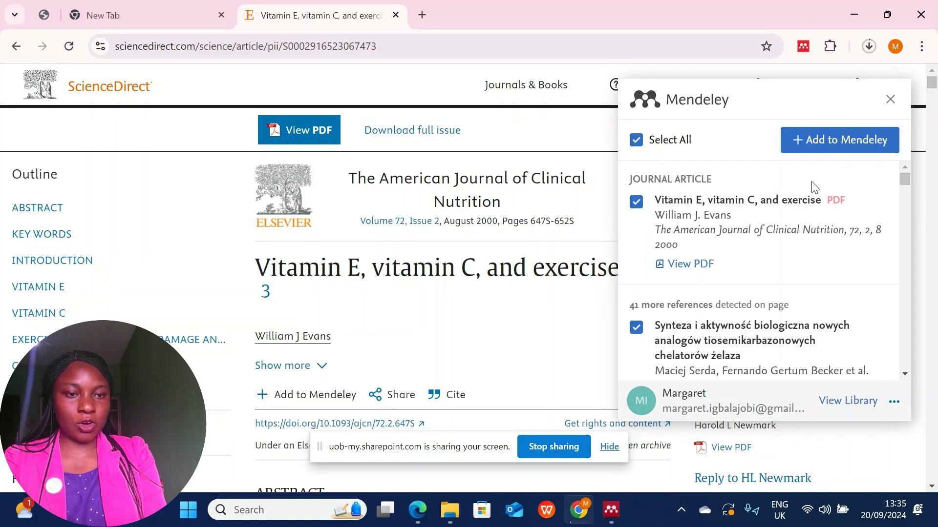
pyautogui.moveTo(904, 177); pyautogui.dragTo(904, 184)
pyautogui.scroll(-3, 904, 184)
pyautogui.scroll(4, 904, 183)
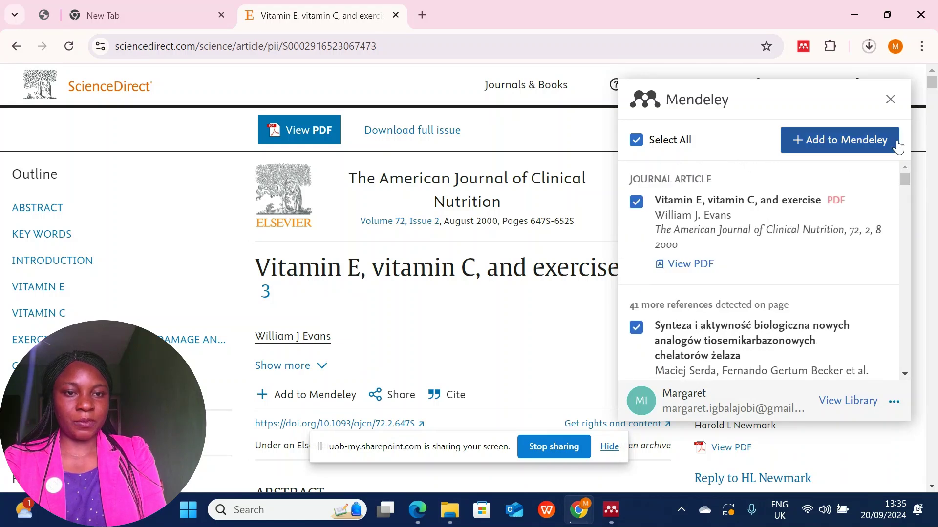
pyautogui.click(636, 147)
pyautogui.click(636, 202)
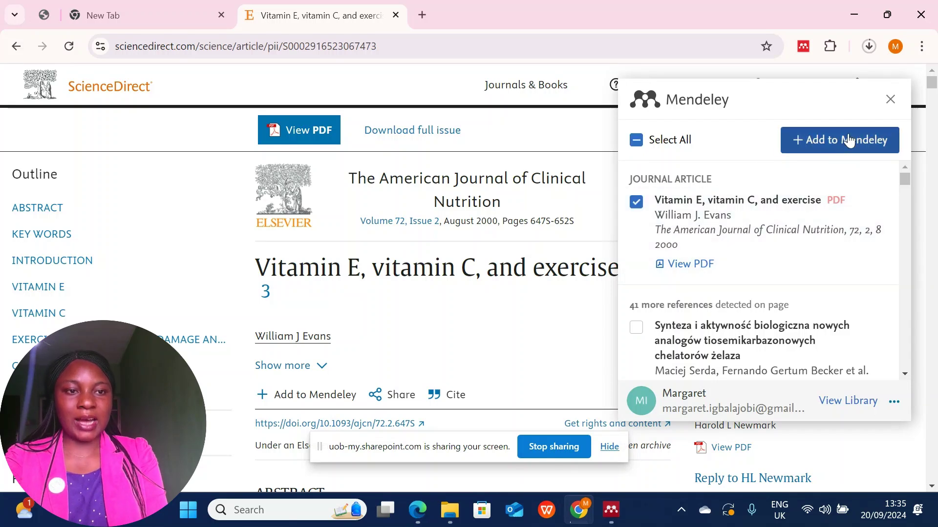
# Save the Vitamin E article and all detected references to Mendeley, dismiss the PDF upload warning, and close the importer.
pyautogui.click(843, 147)
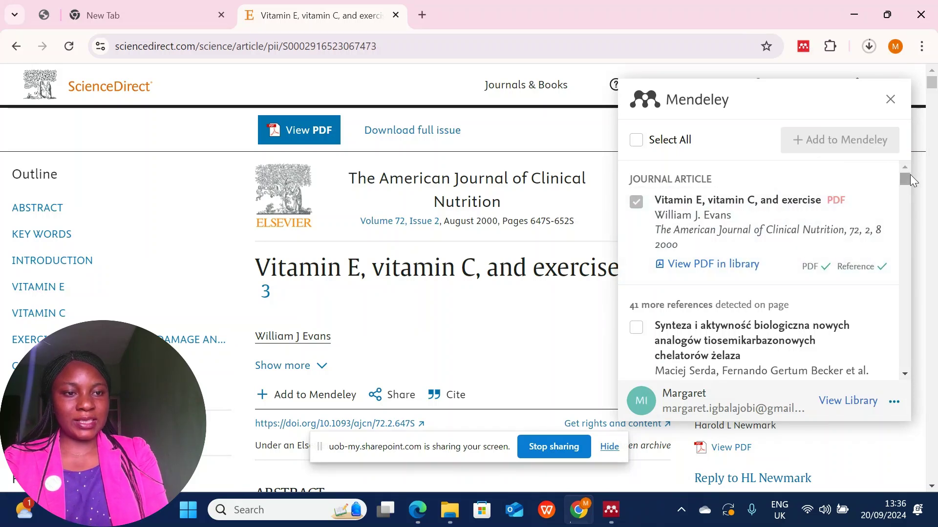
pyautogui.moveTo(906, 178); pyautogui.dragTo(907, 183)
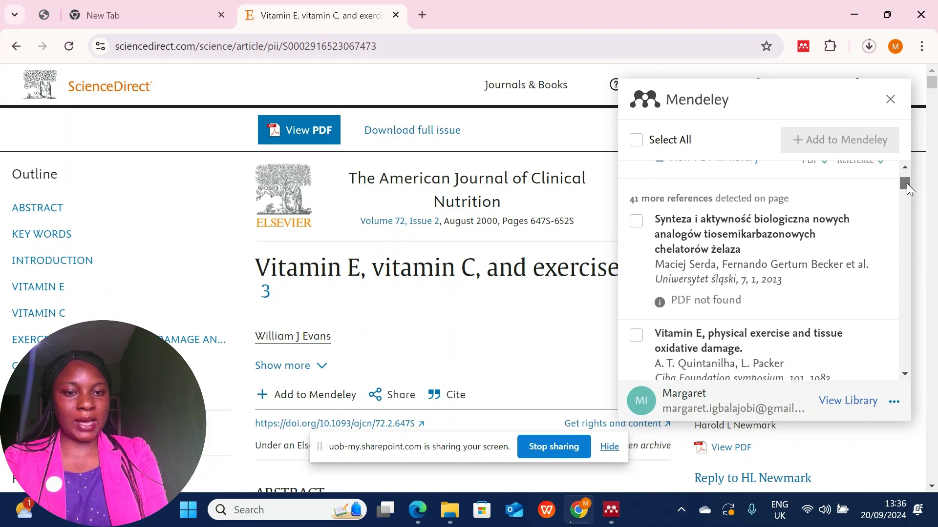
pyautogui.click(636, 142)
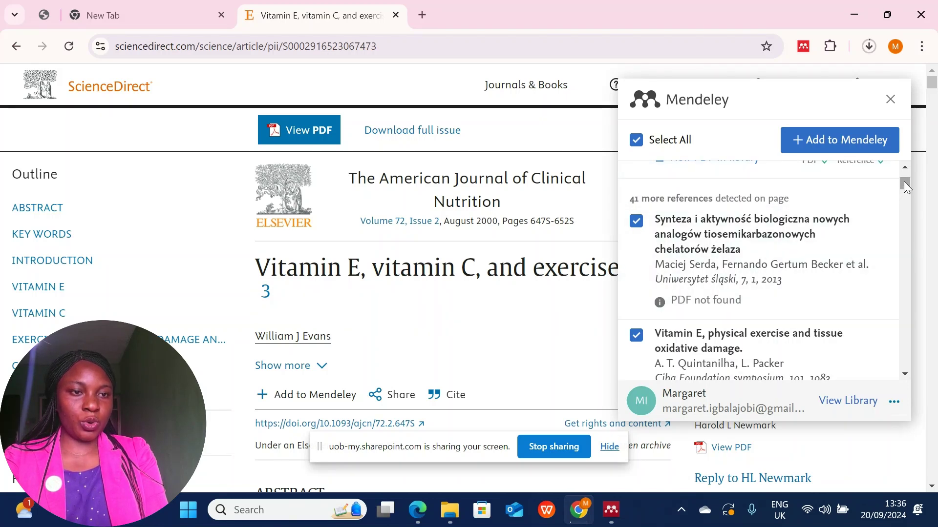
pyautogui.moveTo(903, 181); pyautogui.dragTo(901, 172)
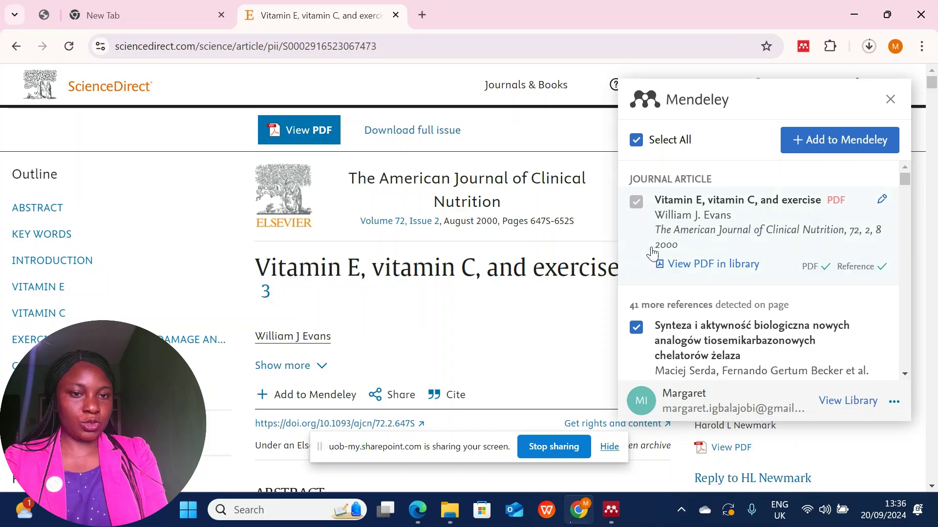
pyautogui.click(831, 148)
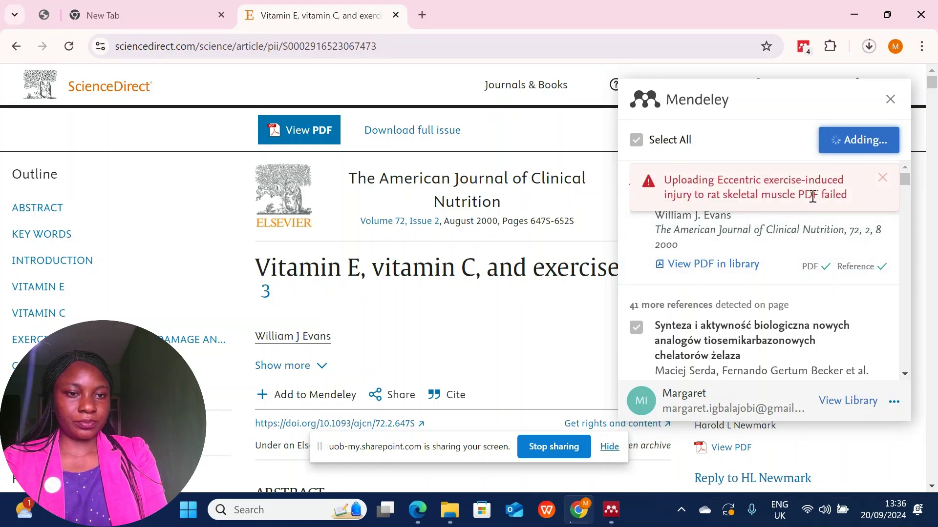
pyautogui.click(887, 179)
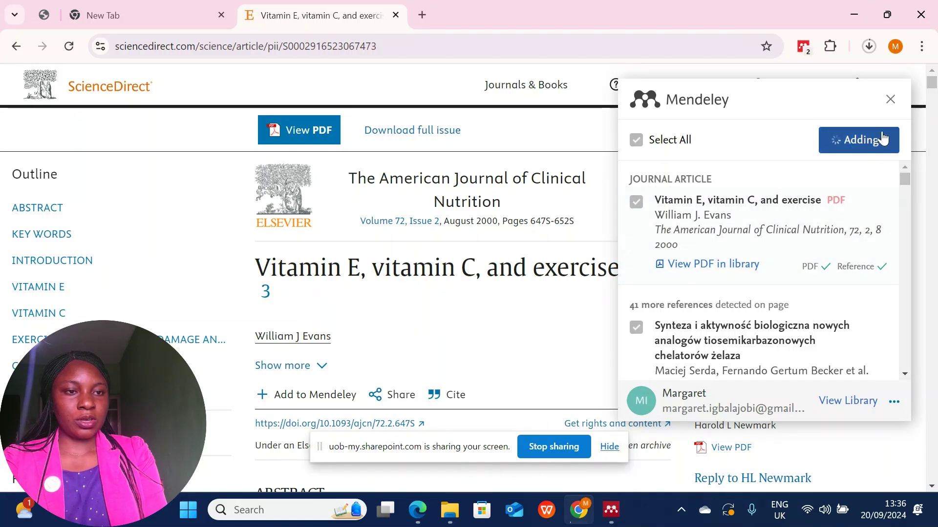
pyautogui.click(890, 99)
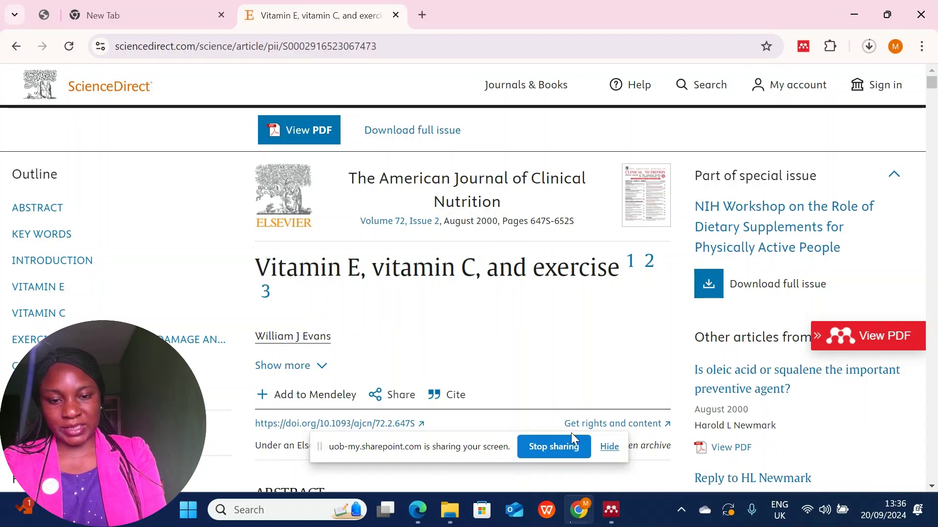
# Launch Microsoft Word from Windows search and start a new blank document.
pyautogui.click(300, 508)
pyautogui.write('w')
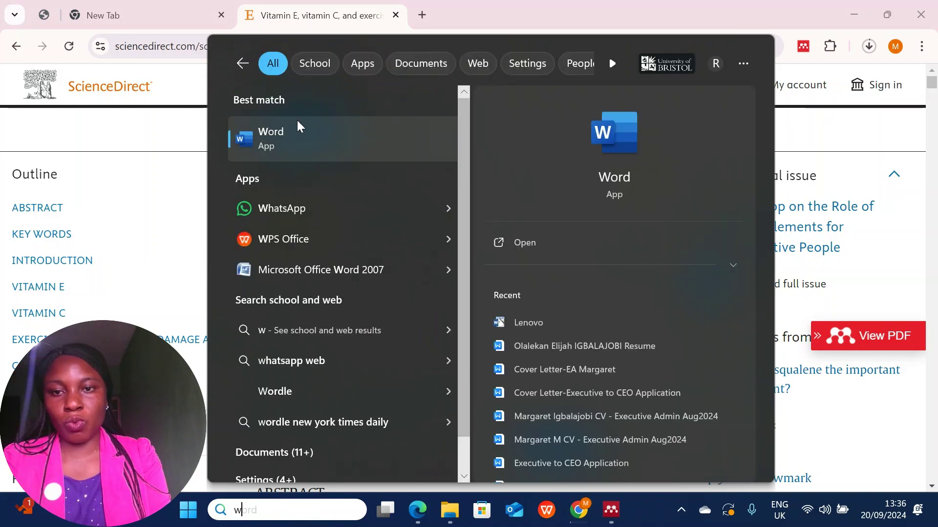
pyautogui.click(295, 134)
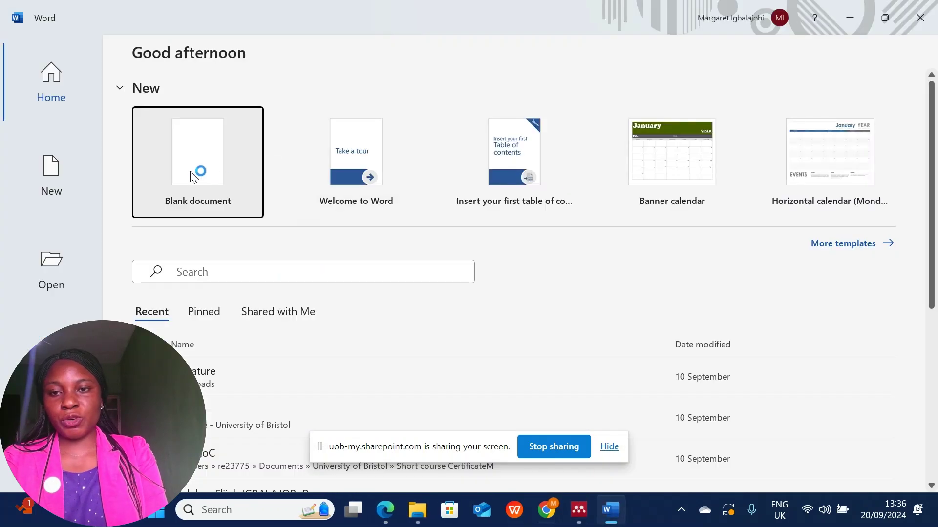
pyautogui.click(189, 172)
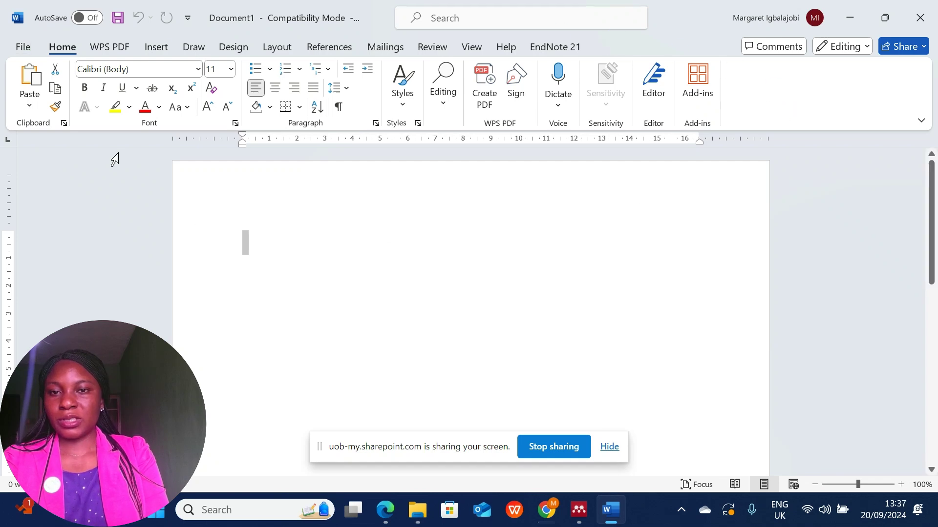
# Show the References tools and type 'Vitamin C...' on the document's first line.
pyautogui.click(327, 49)
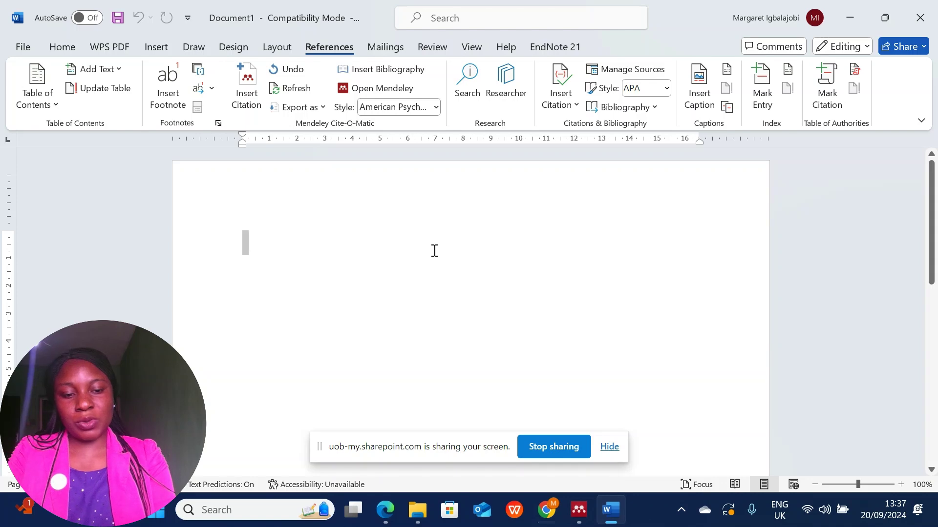
pyautogui.write('Vitamin')
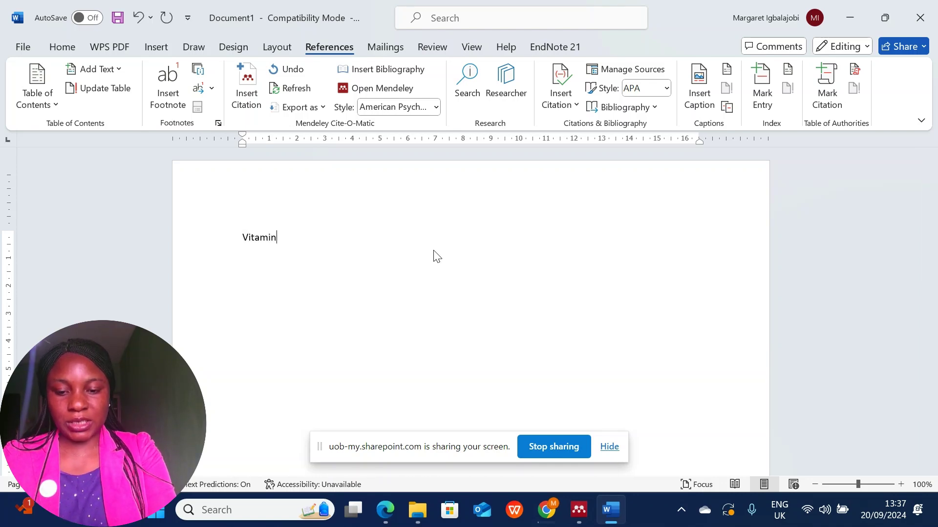
pyautogui.write(' C...')
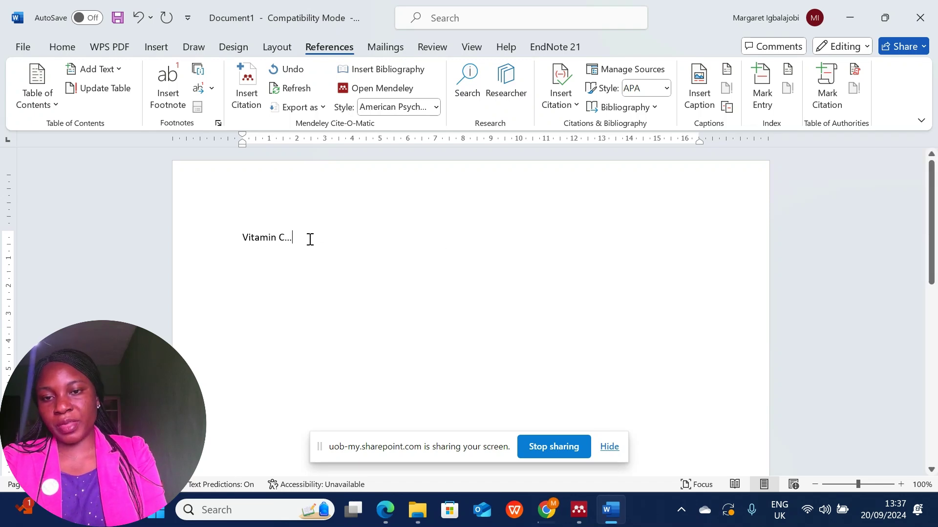
# Sync the Mendeley Desktop library to pull in the newly imported references.
pyautogui.click(247, 98)
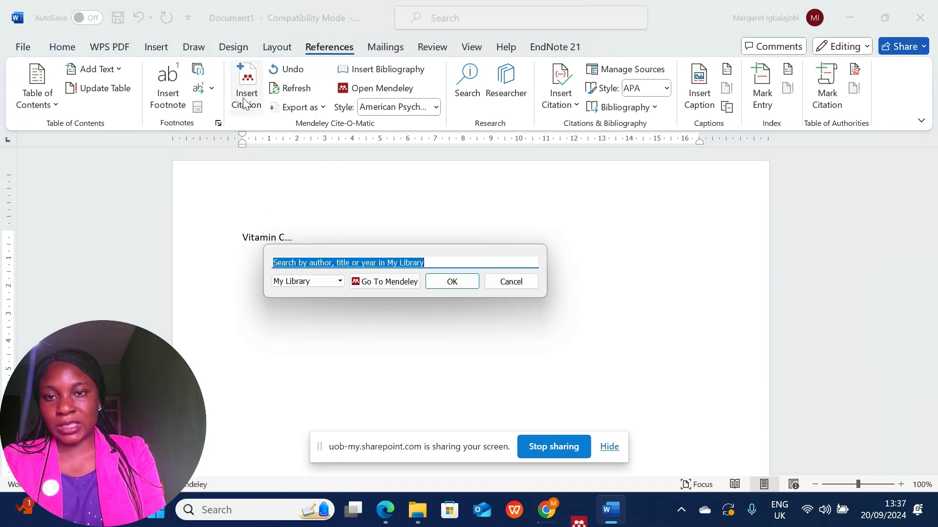
pyautogui.click(376, 282)
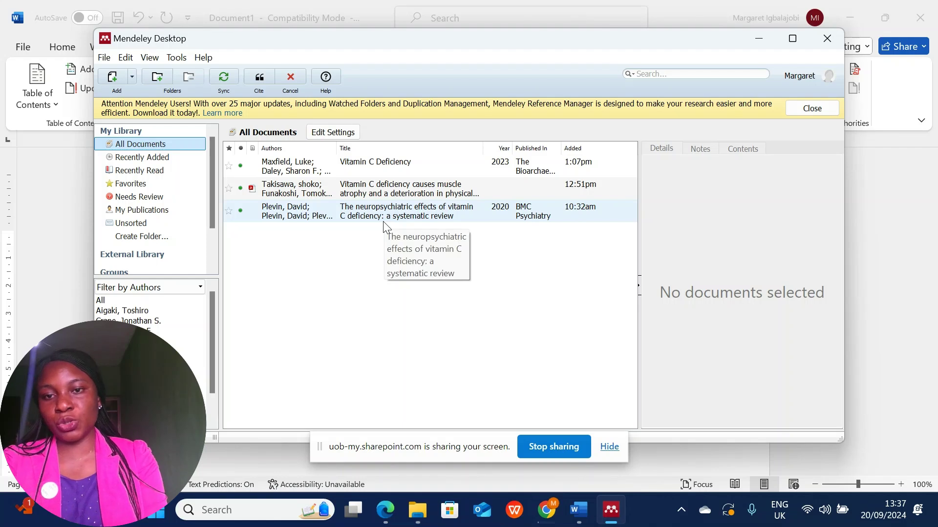
pyautogui.click(224, 77)
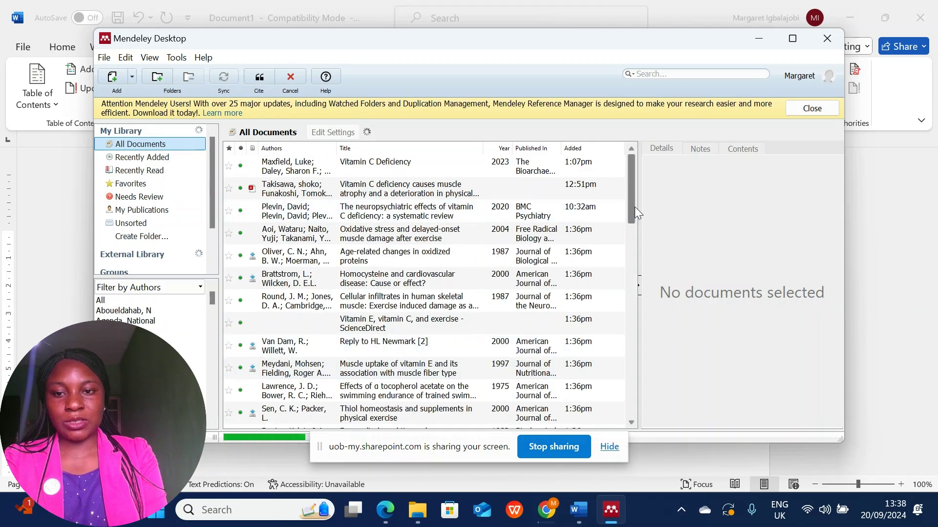
pyautogui.moveTo(635, 207)
pyautogui.mouseDown()
pyautogui.moveTo(635, 236)
pyautogui.moveTo(629, 210)
pyautogui.mouseUp()
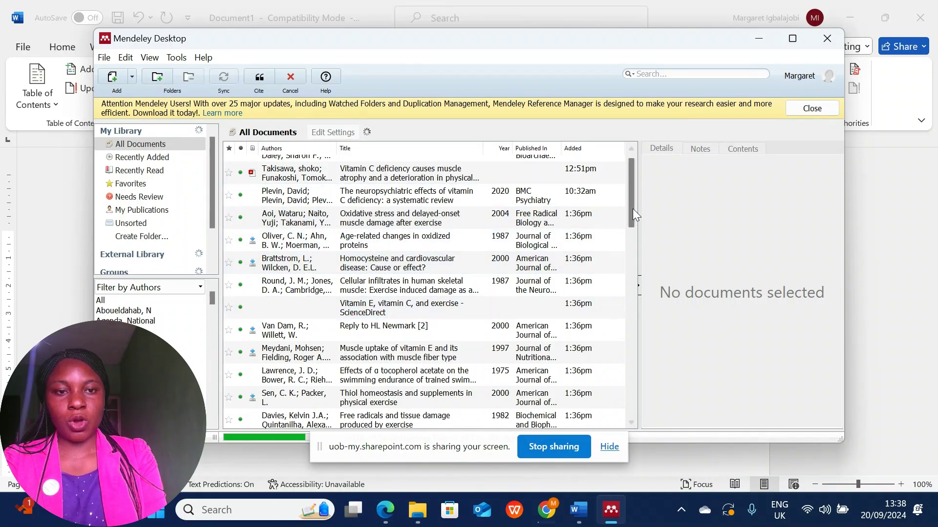
pyautogui.moveTo(629, 213); pyautogui.dragTo(625, 127)
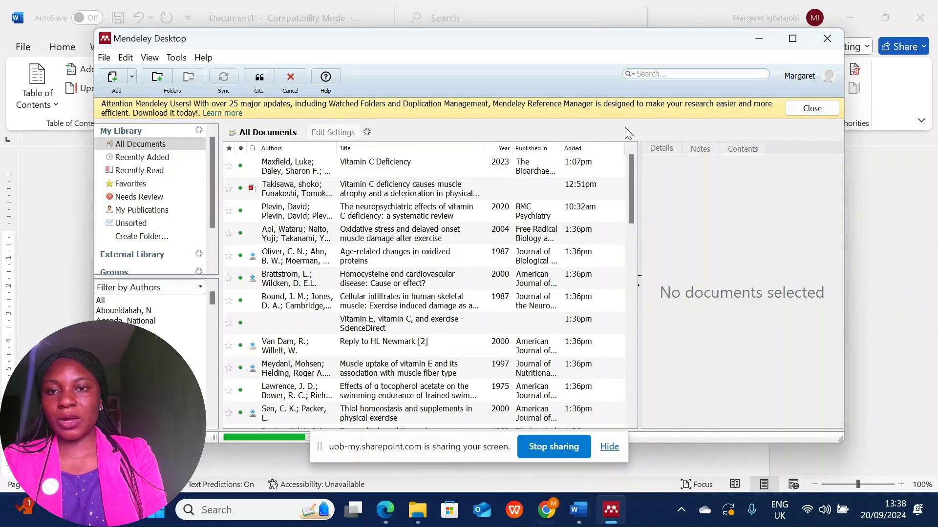
pyautogui.click(578, 517)
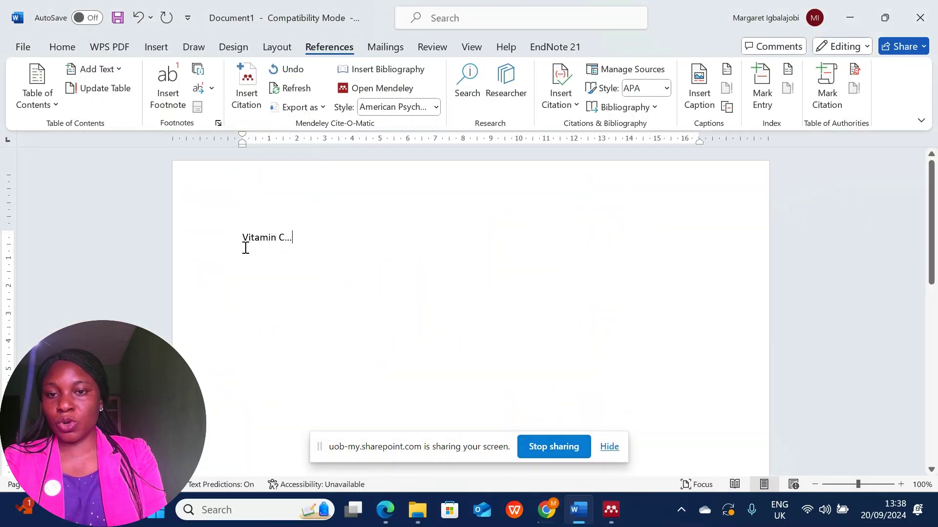
# Cite the Vitamin C Deficiency paper after the text, producing (Maxfield et al., 2023).
pyautogui.click(242, 100)
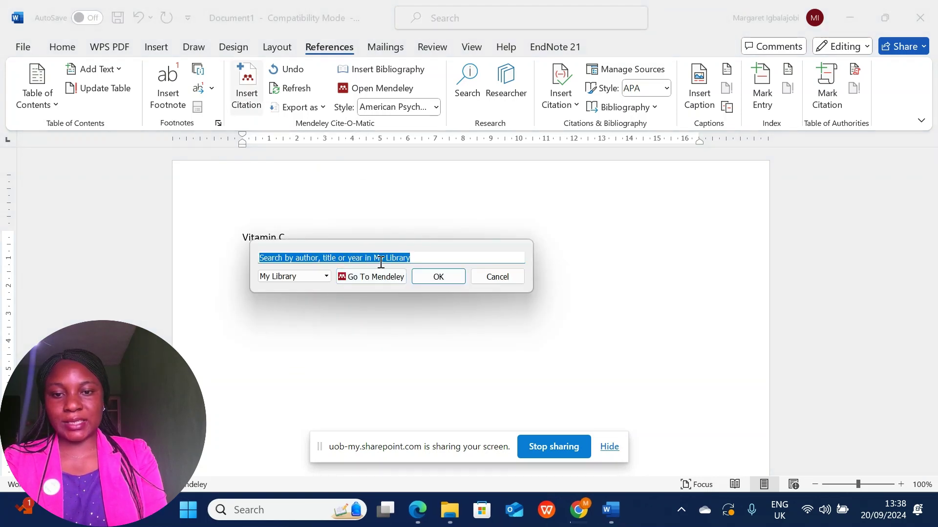
pyautogui.click(370, 277)
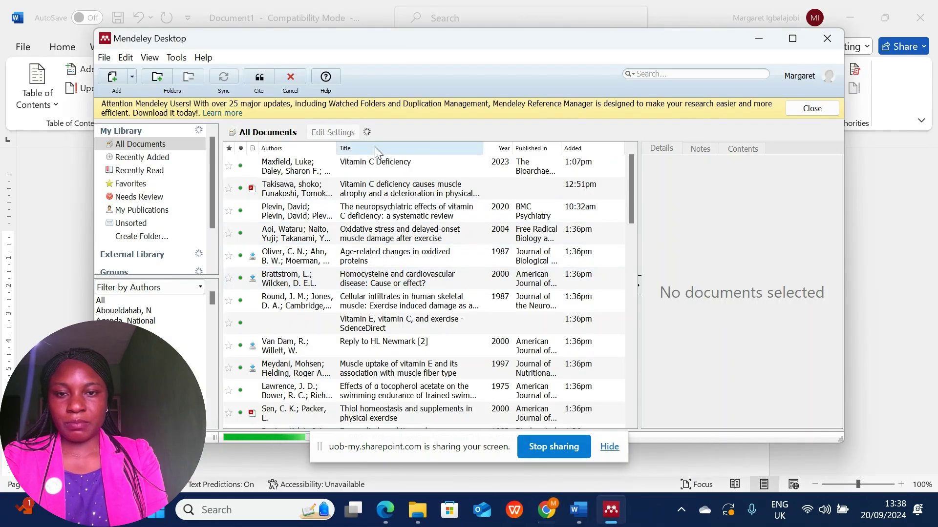
pyautogui.click(359, 167)
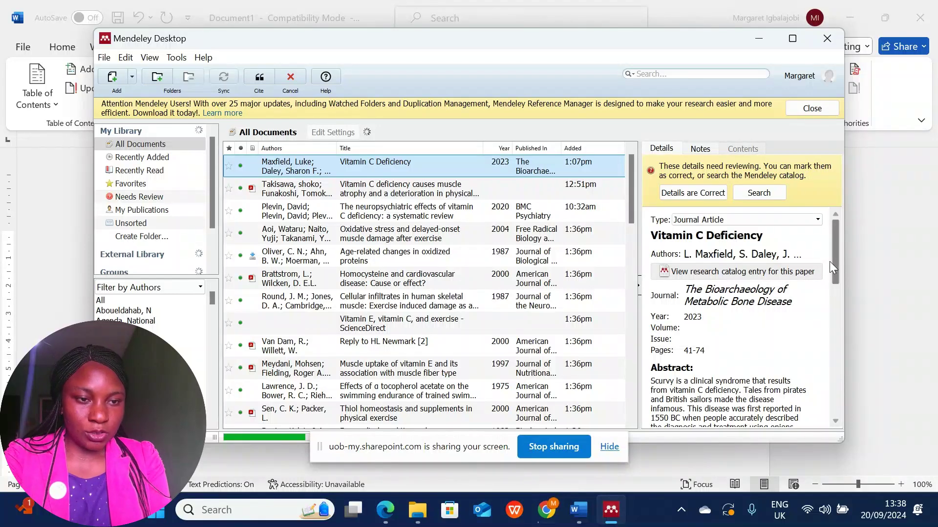
pyautogui.moveTo(835, 262)
pyautogui.mouseDown()
pyautogui.moveTo(871, 429)
pyautogui.moveTo(843, 246)
pyautogui.mouseUp()
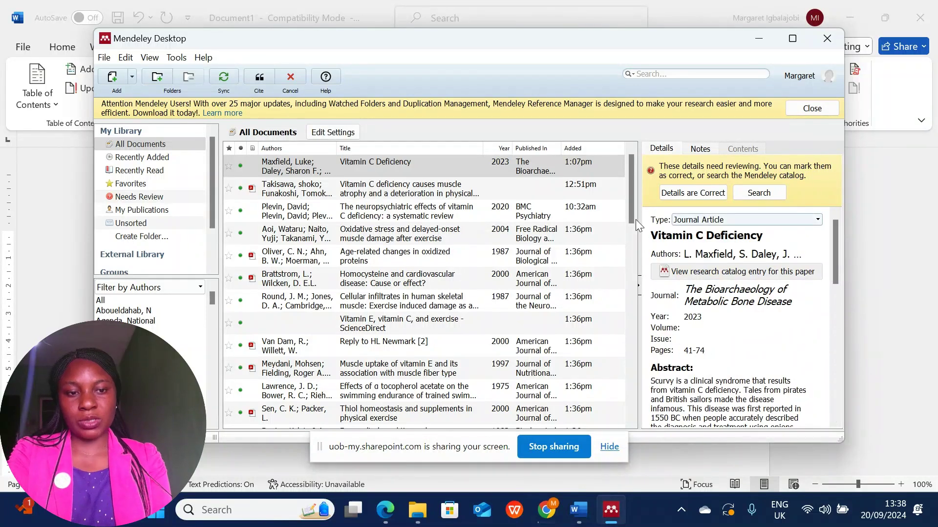
pyautogui.click(260, 84)
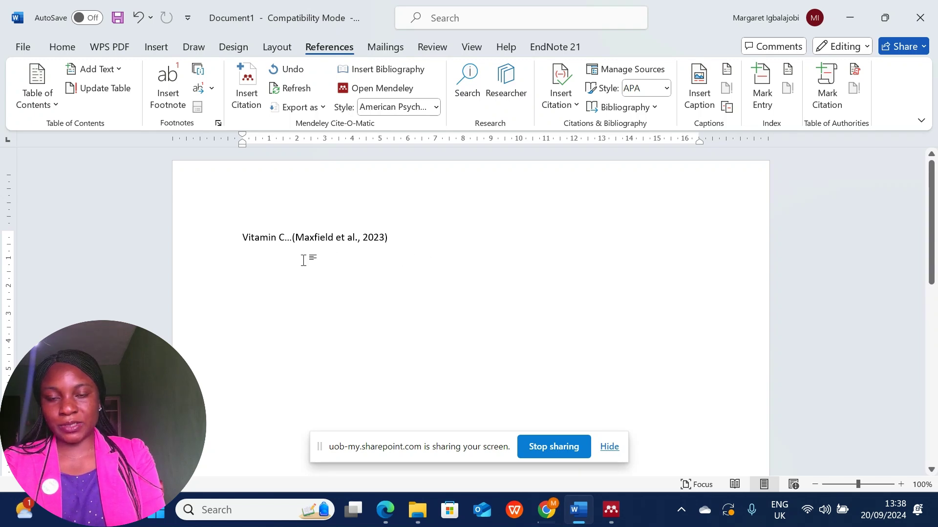
# Switch the citation style to AMA 11th edition, then back to APA 7th edition.
pyautogui.moveTo(292, 237); pyautogui.dragTo(421, 241)
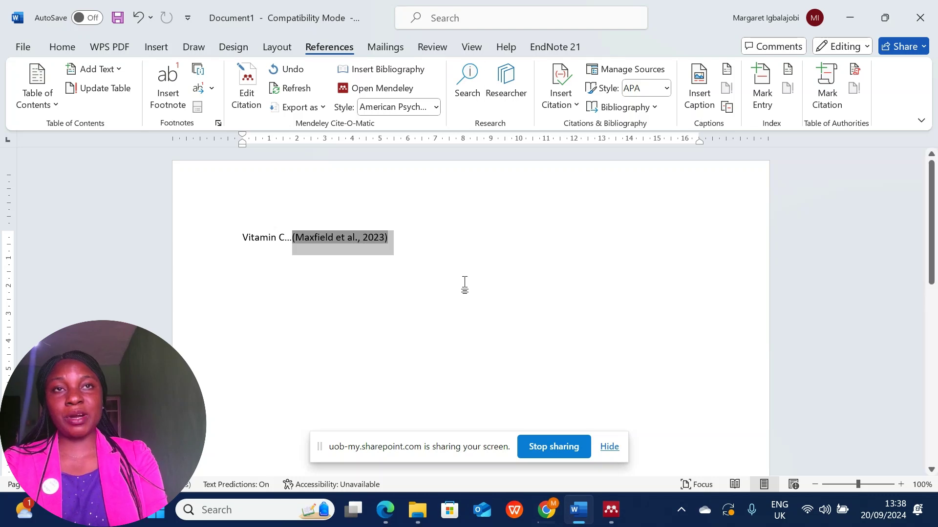
pyautogui.click(436, 107)
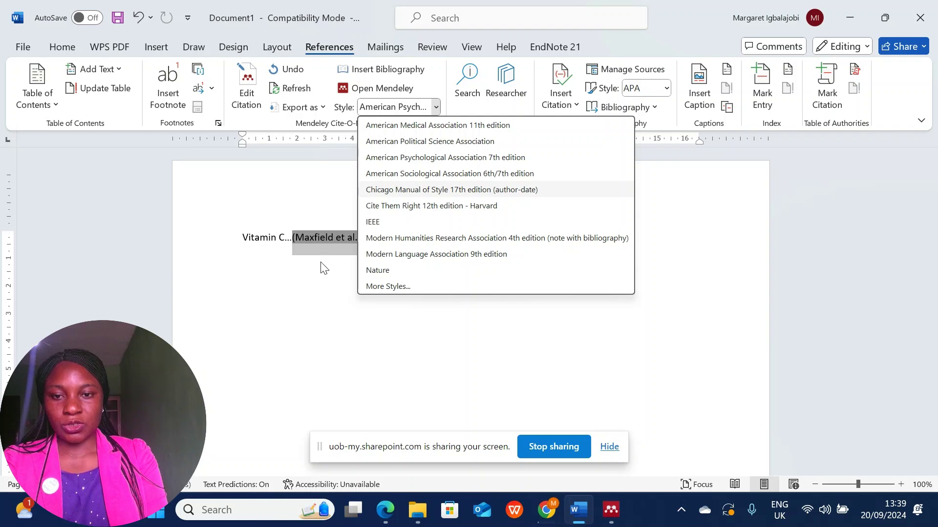
pyautogui.click(334, 255)
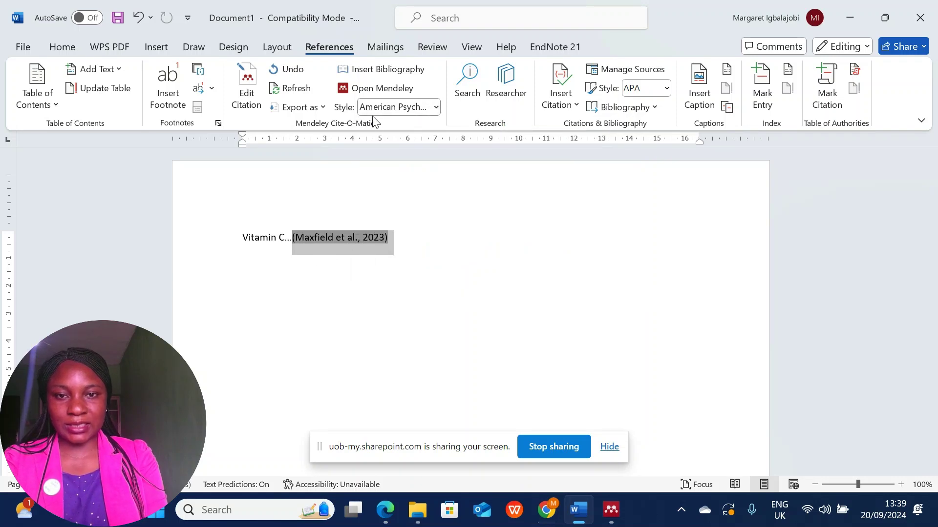
pyautogui.click(436, 109)
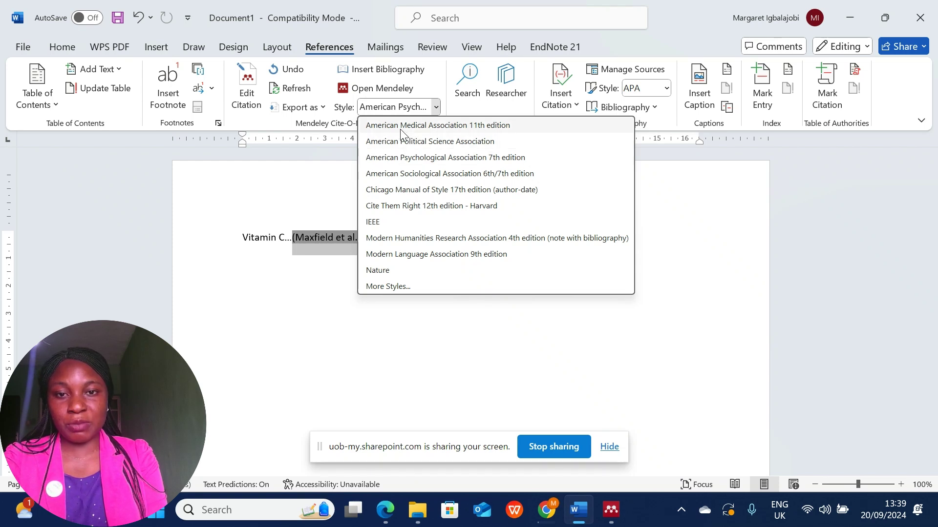
pyautogui.click(428, 126)
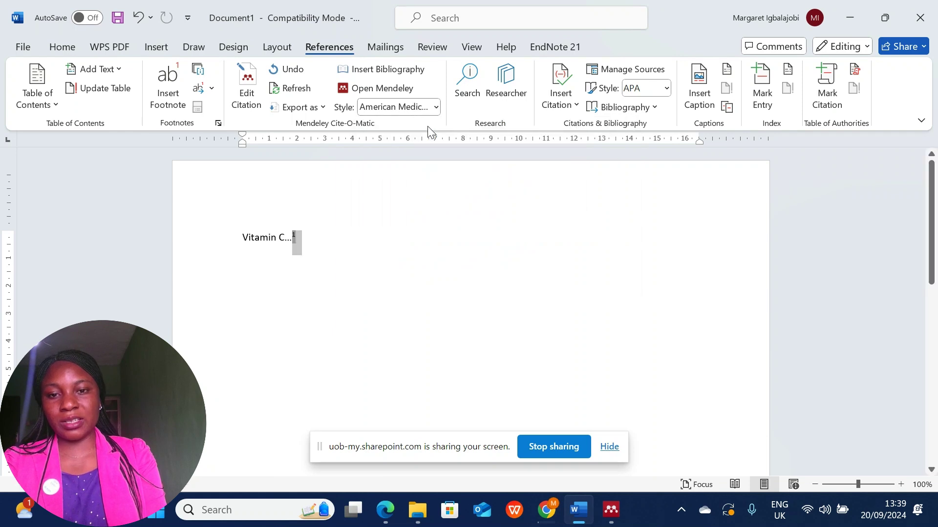
pyautogui.click(317, 242)
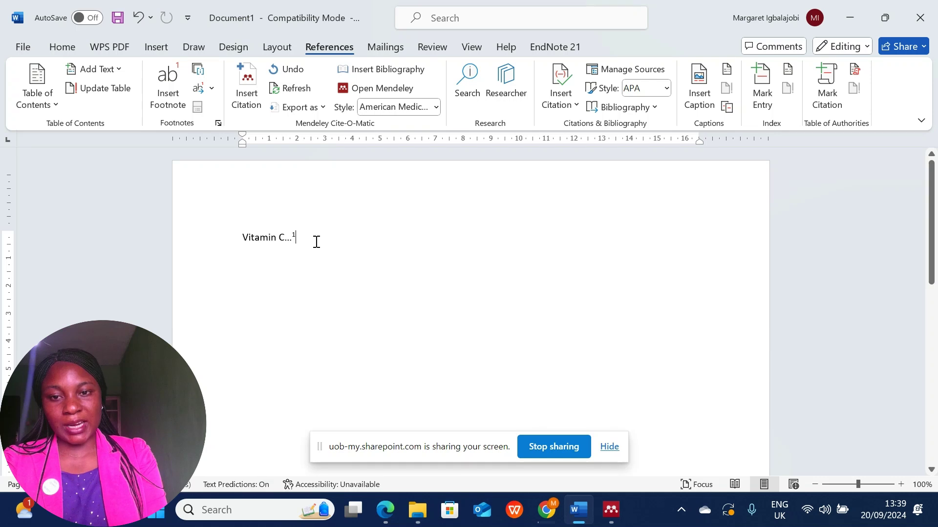
pyautogui.click(435, 107)
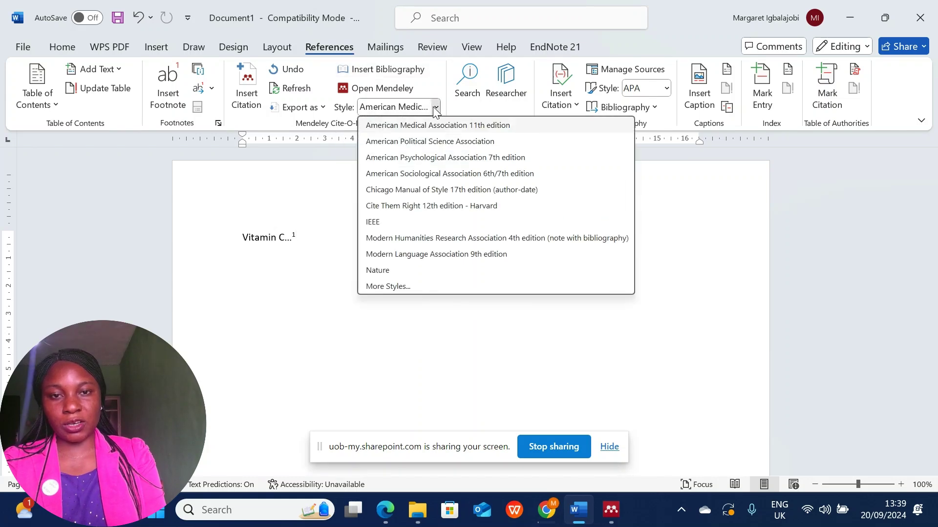
pyautogui.click(428, 161)
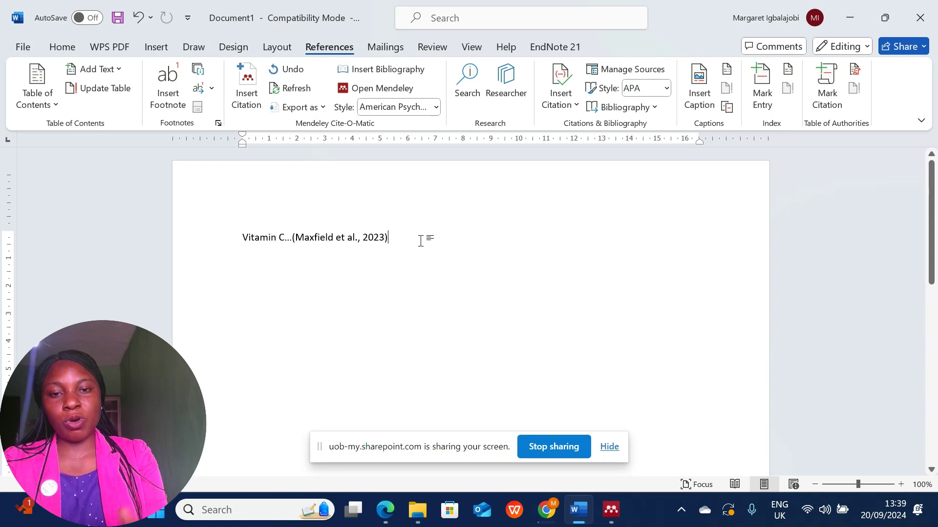
# Add a REFERENCE heading on a new line below the citation.
pyautogui.press('Return')
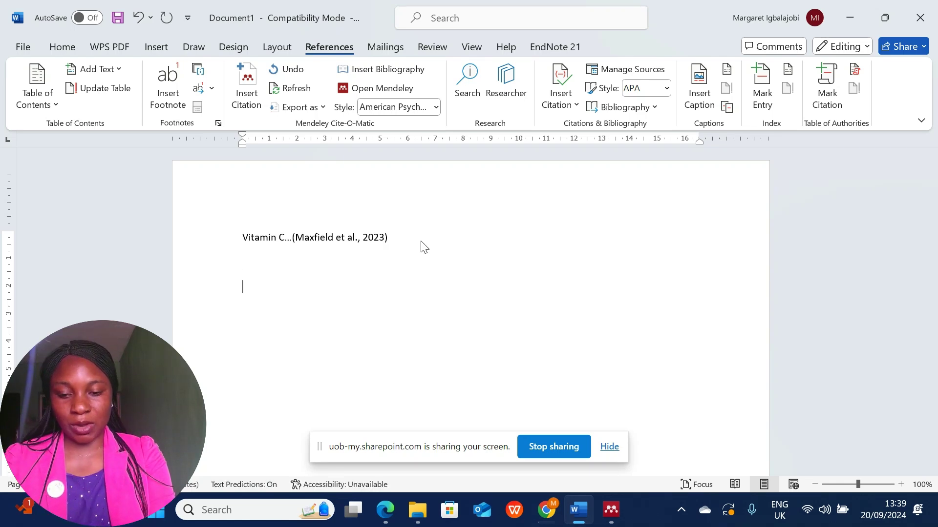
pyautogui.write('R')
pyautogui.press('capslock')
pyautogui.write('EFERENCE')
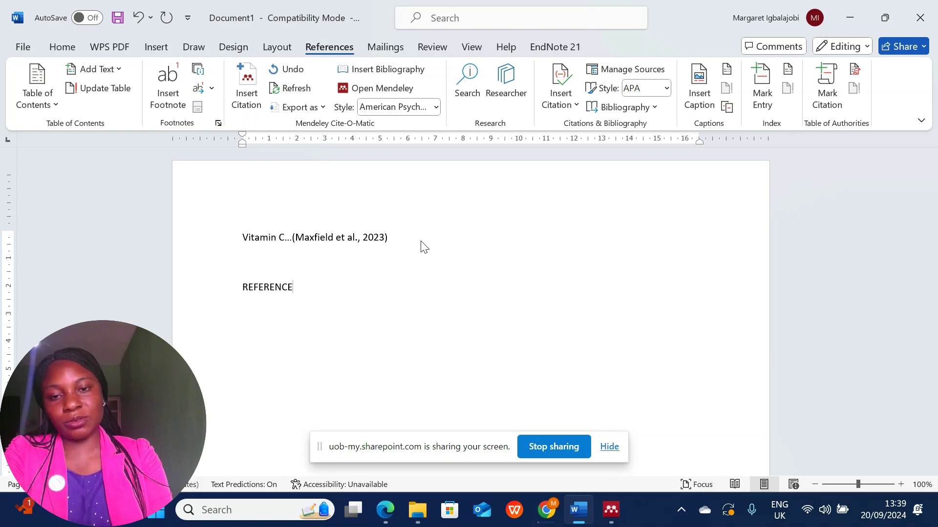
pyautogui.press('Return')
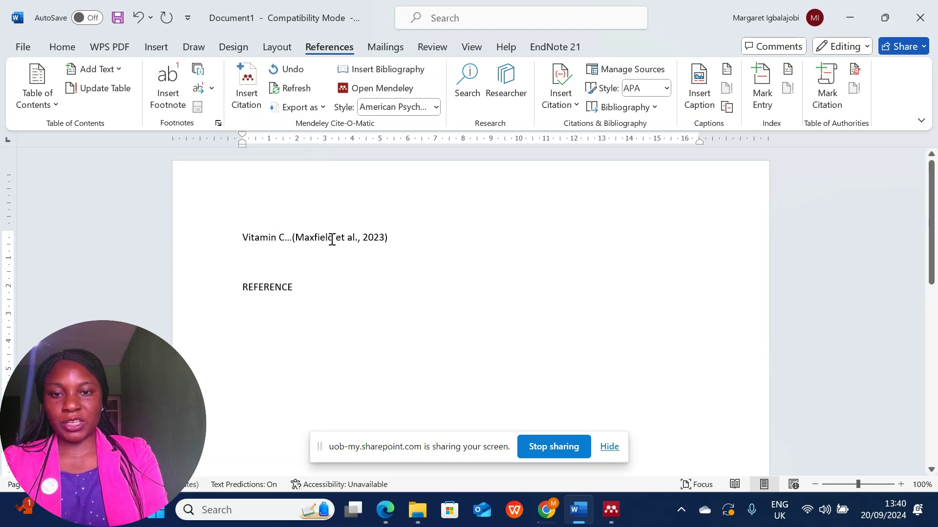
# Insert the Mendeley bibliography under the REFERENCE heading, dismissing the citation-location error.
pyautogui.click(331, 237)
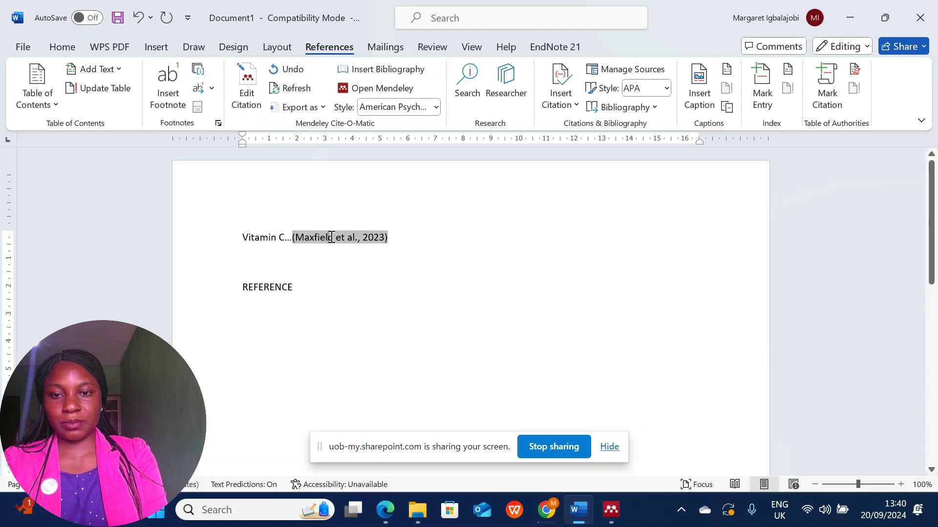
pyautogui.click(367, 73)
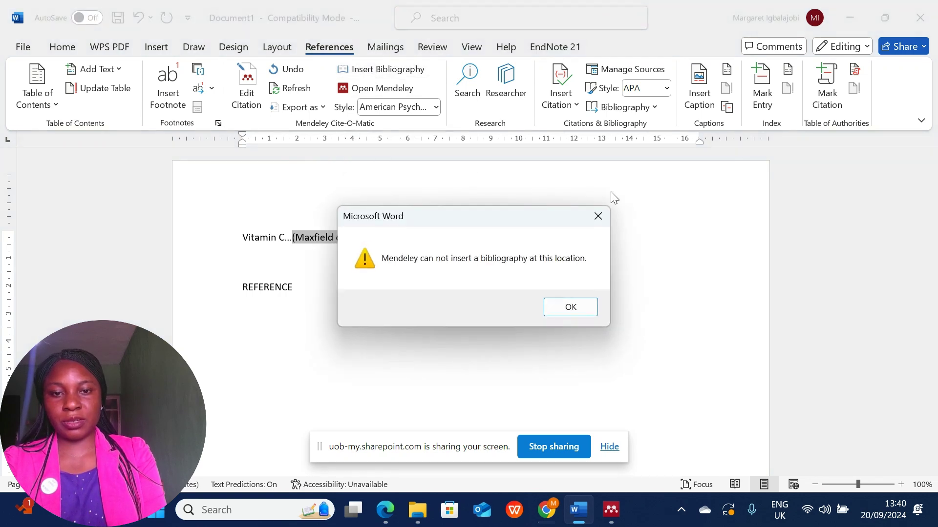
pyautogui.click(571, 308)
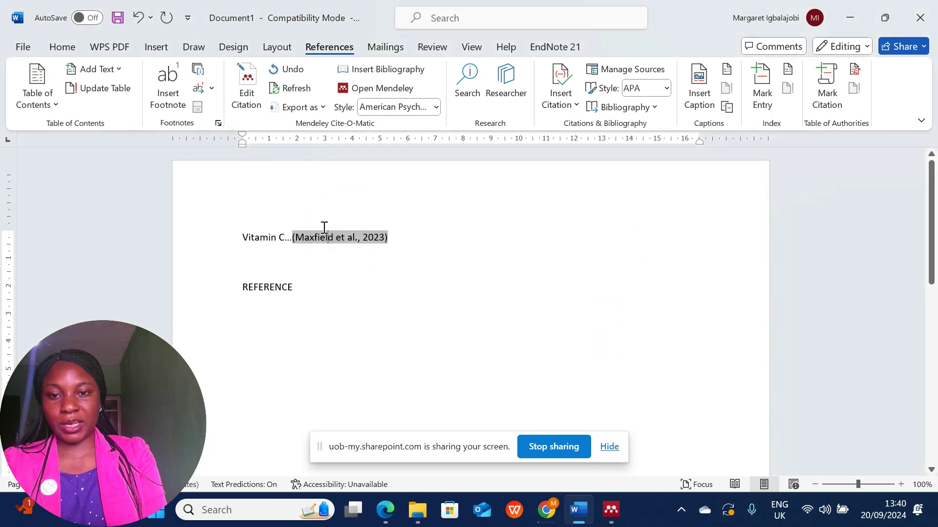
pyautogui.click(298, 293)
pyautogui.press('Return')
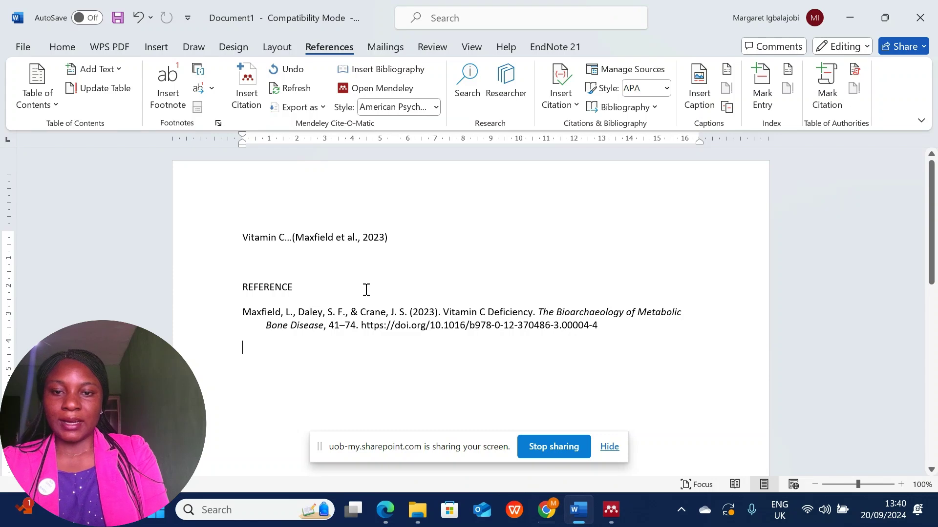
# End the citation sentence with a period and add a new line 'This is a supplement...'.
pyautogui.click(395, 238)
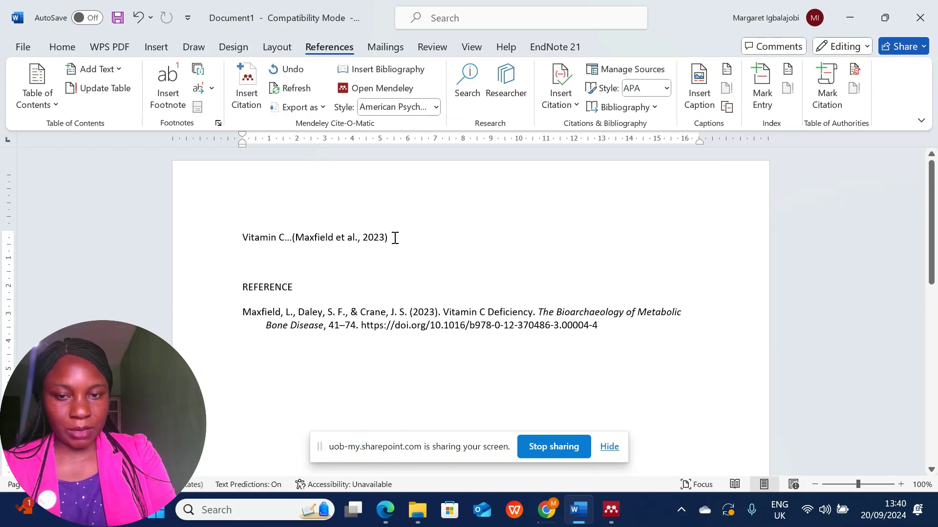
pyautogui.write('.')
pyautogui.press('Return')
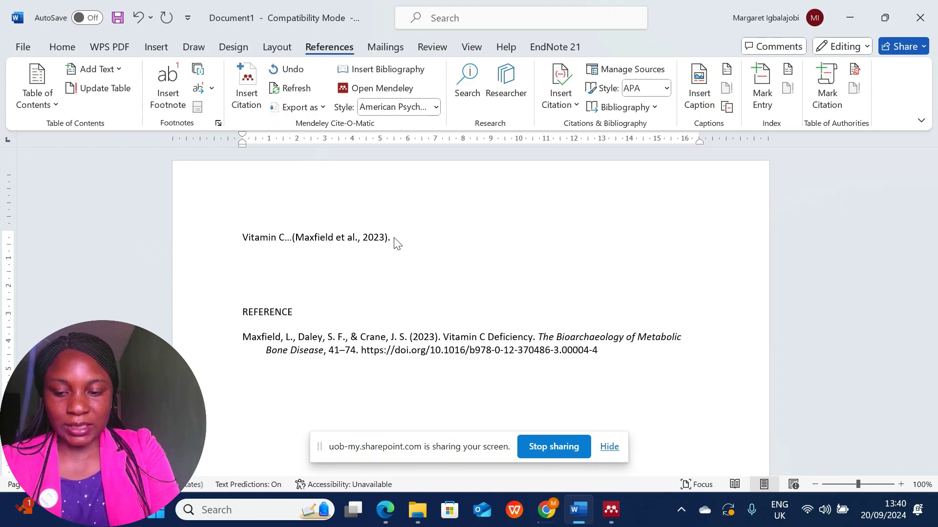
pyautogui.write('TH')
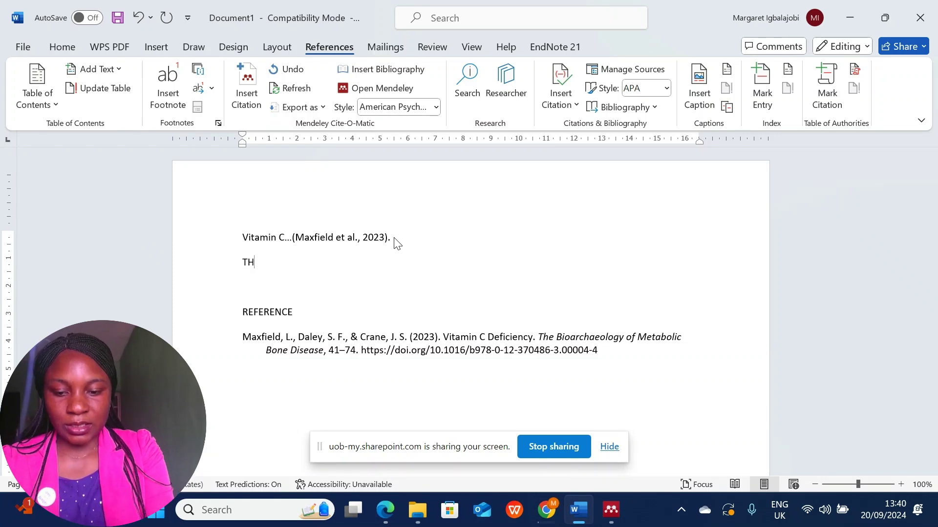
pyautogui.press('BackSpace')
pyautogui.press('capslock')
pyautogui.write('his')
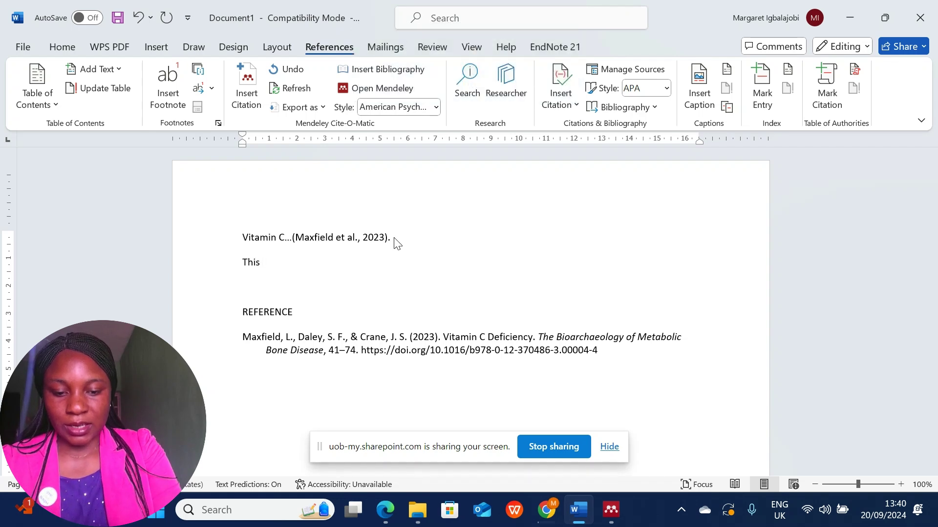
pyautogui.write(' is a s')
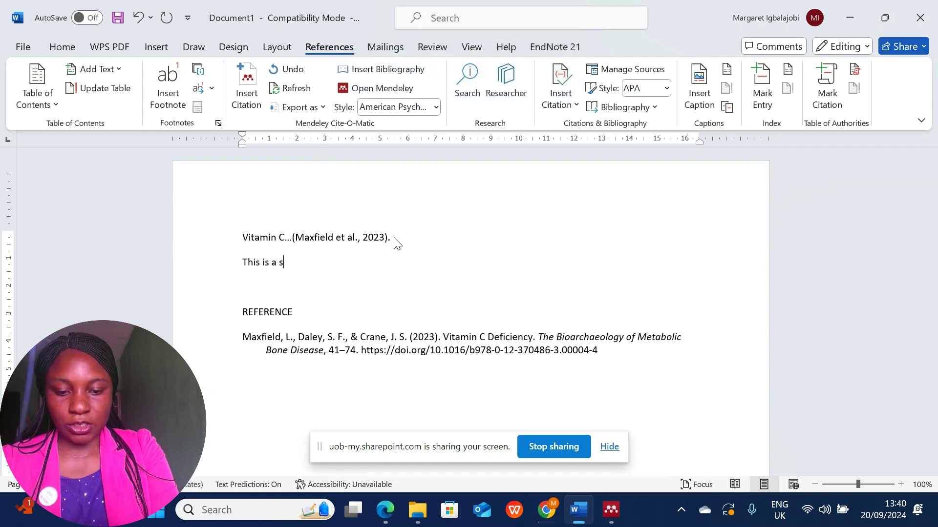
pyautogui.write('upplement')
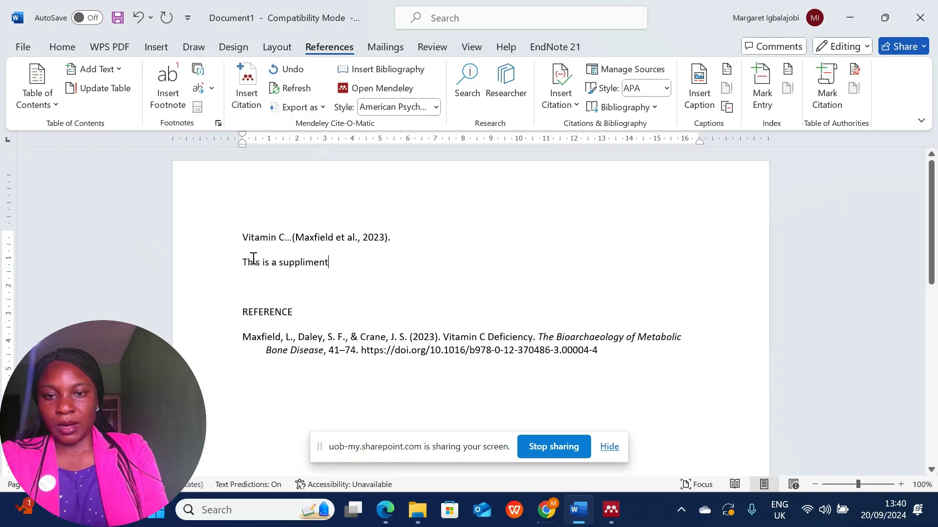
pyautogui.write('...')
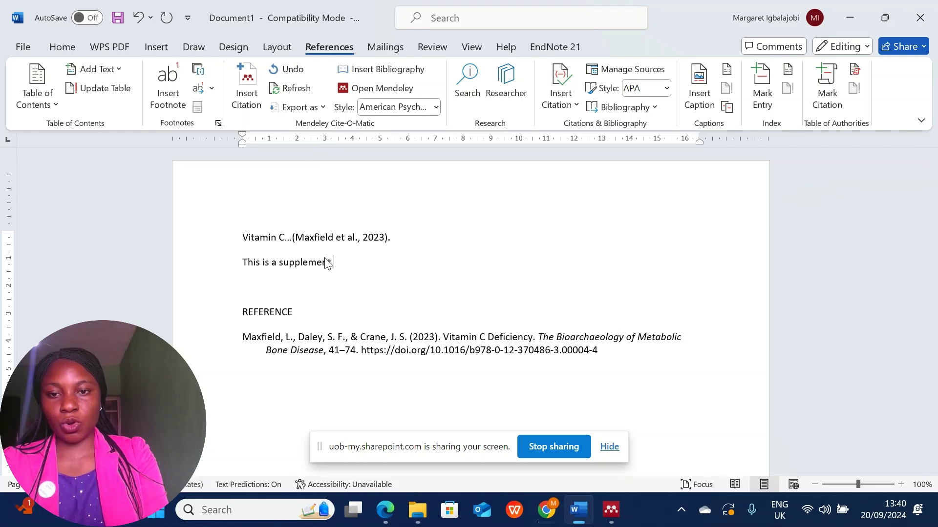
# Cite the Takisawa Vitamin C deficiency paper after the supplement line as (Takisawa et al., n.d.).
pyautogui.click(245, 92)
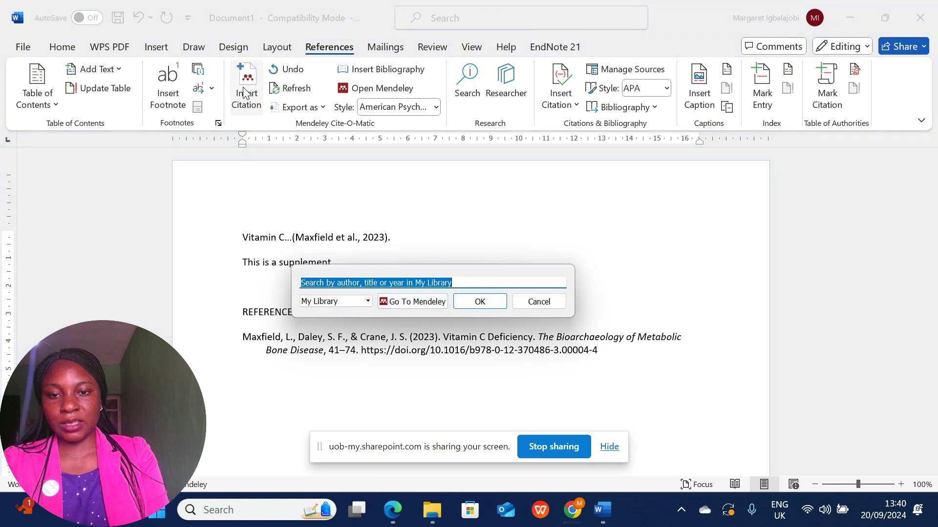
pyautogui.click(403, 302)
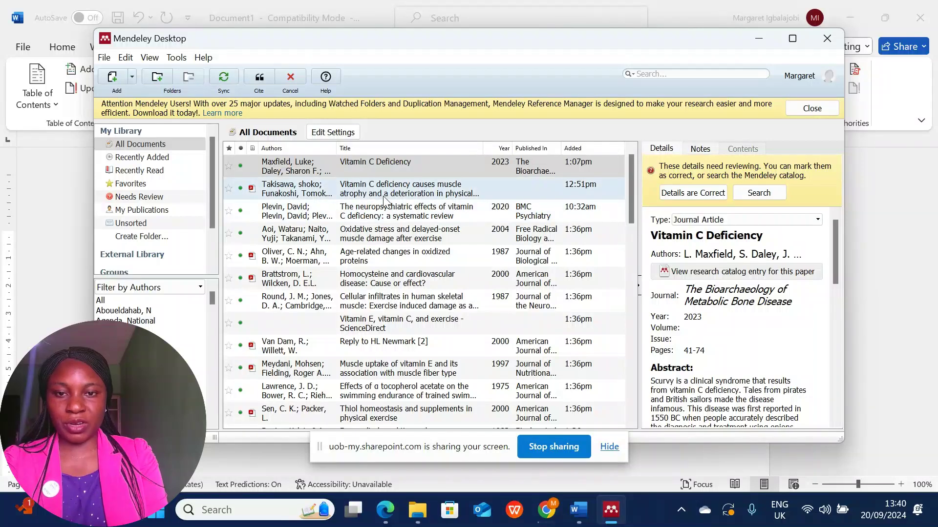
pyautogui.click(384, 193)
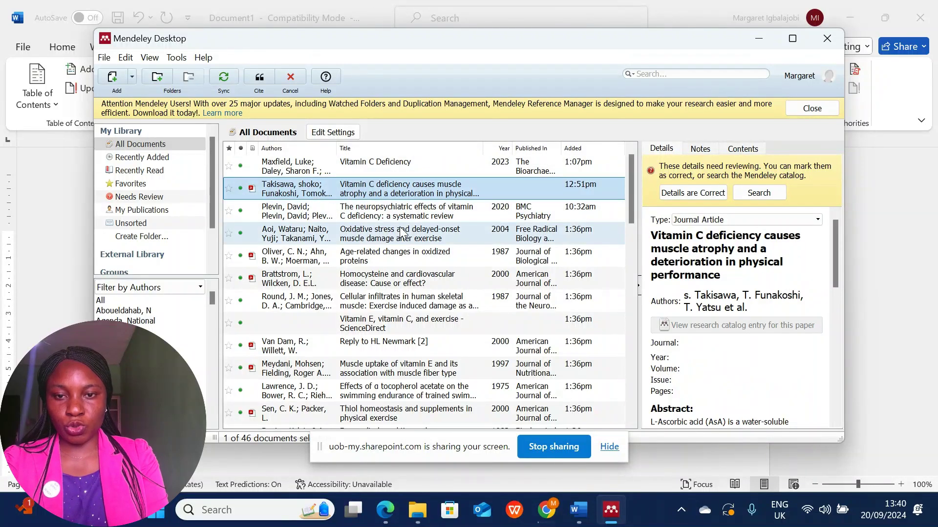
pyautogui.click(259, 79)
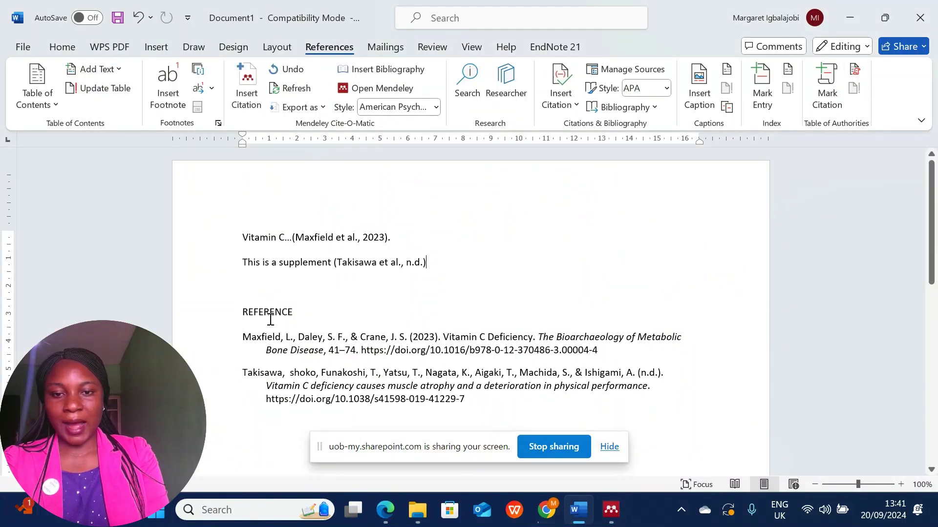